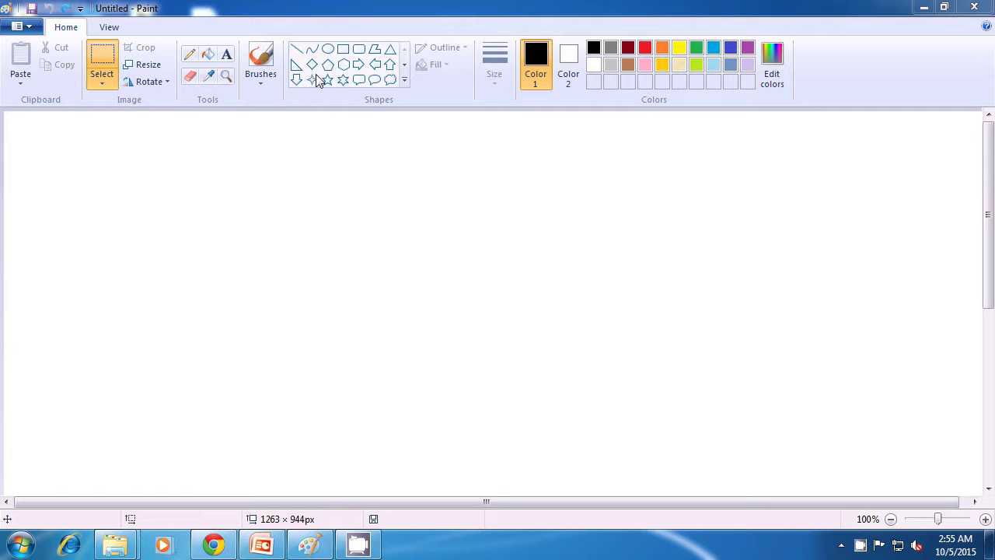
# Step: Draw a dark red letter L from straight lines in the second-thickest size, near the canvas's upper-left corner
pyautogui.click(298, 51)
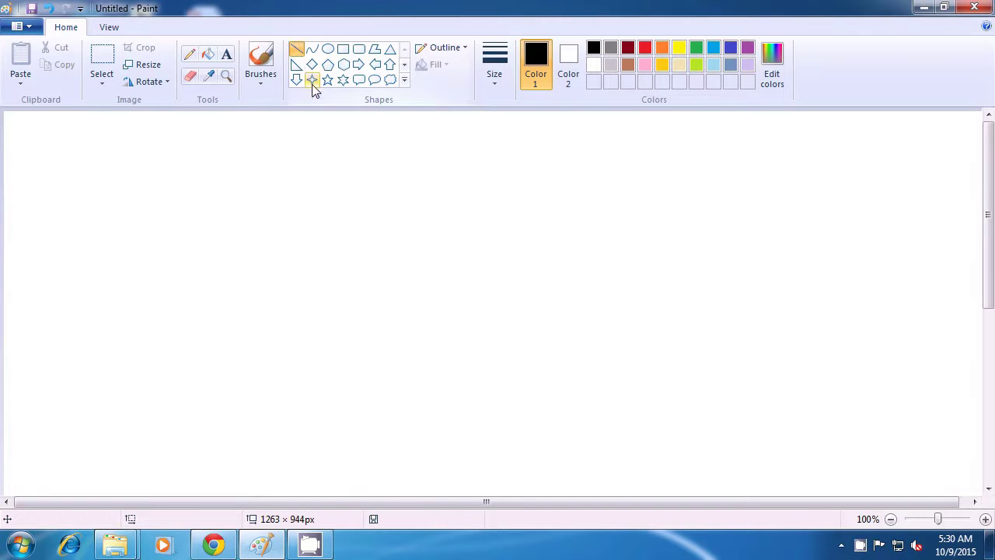
pyautogui.click(492, 81)
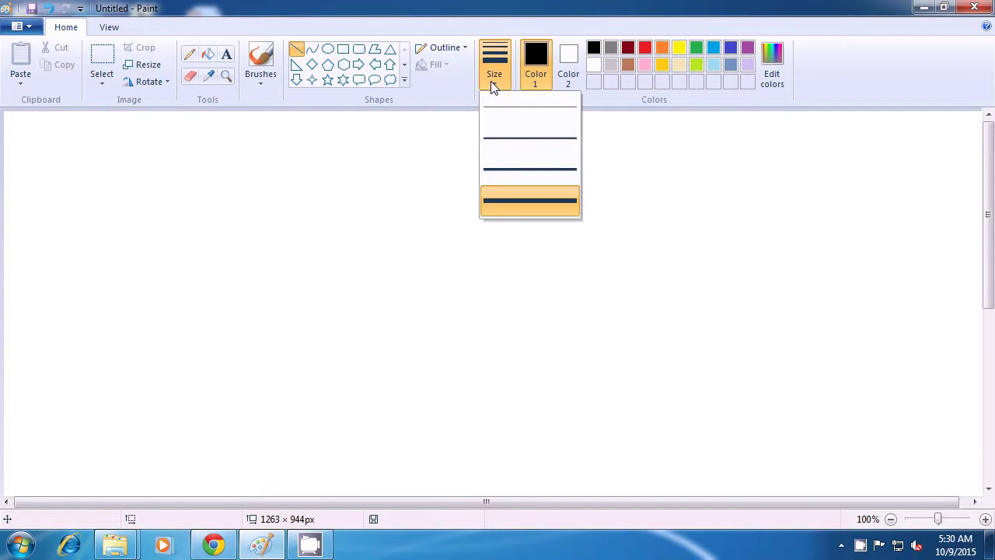
pyautogui.click(513, 173)
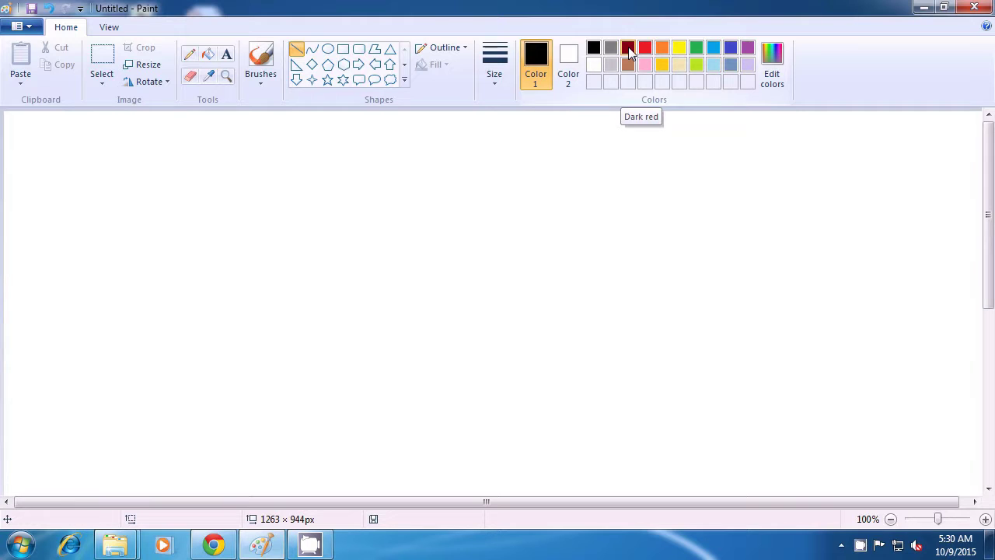
pyautogui.click(629, 50)
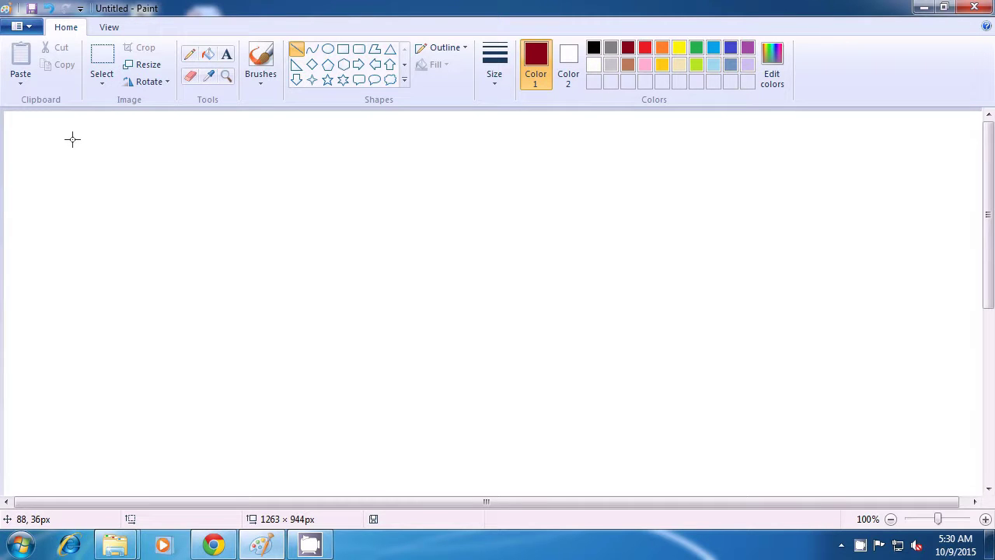
pyautogui.moveTo(72, 139); pyautogui.dragTo(129, 224)
pyautogui.click(154, 224)
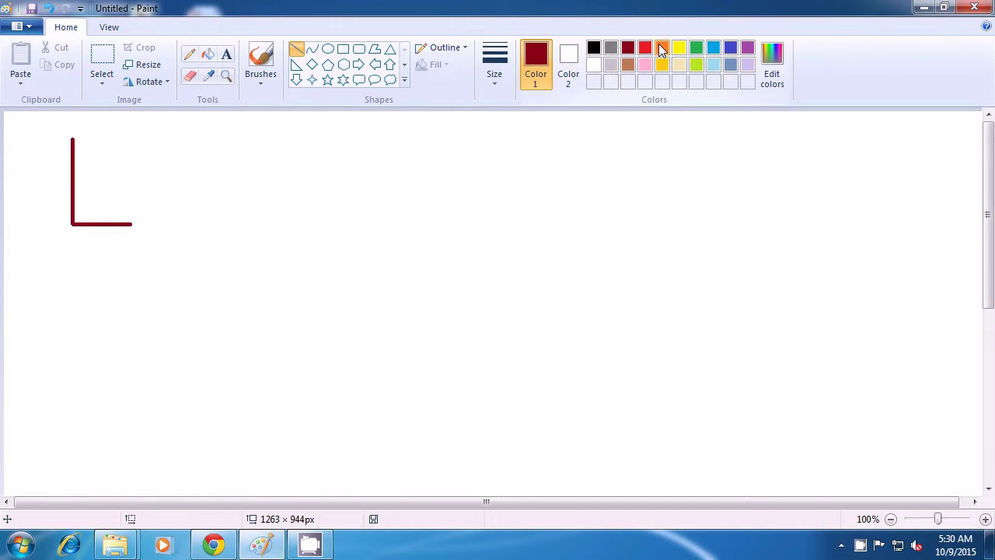
# Step: Draw an orange letter F to the right of the L, using one vertical and two horizontal lines
pyautogui.click(662, 49)
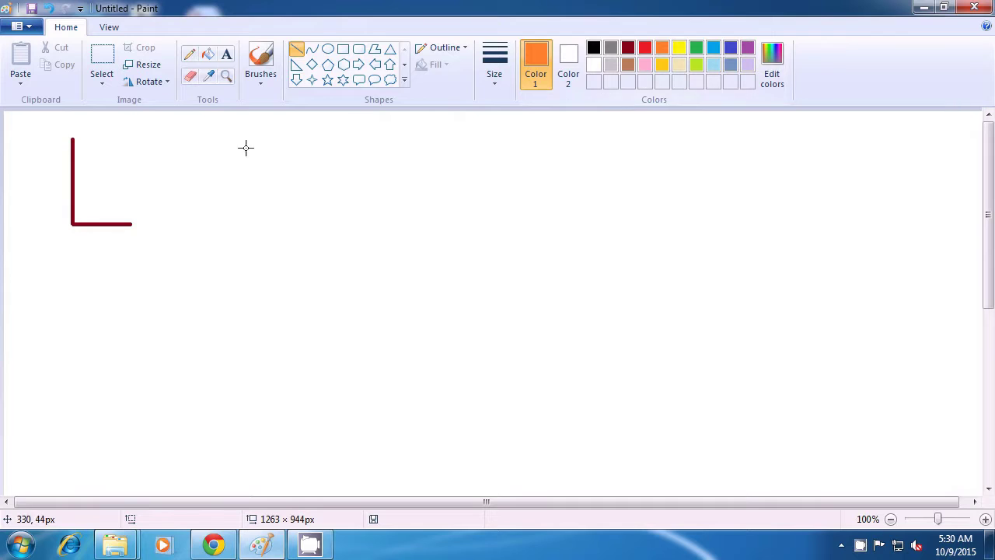
pyautogui.moveTo(198, 136); pyautogui.dragTo(199, 228)
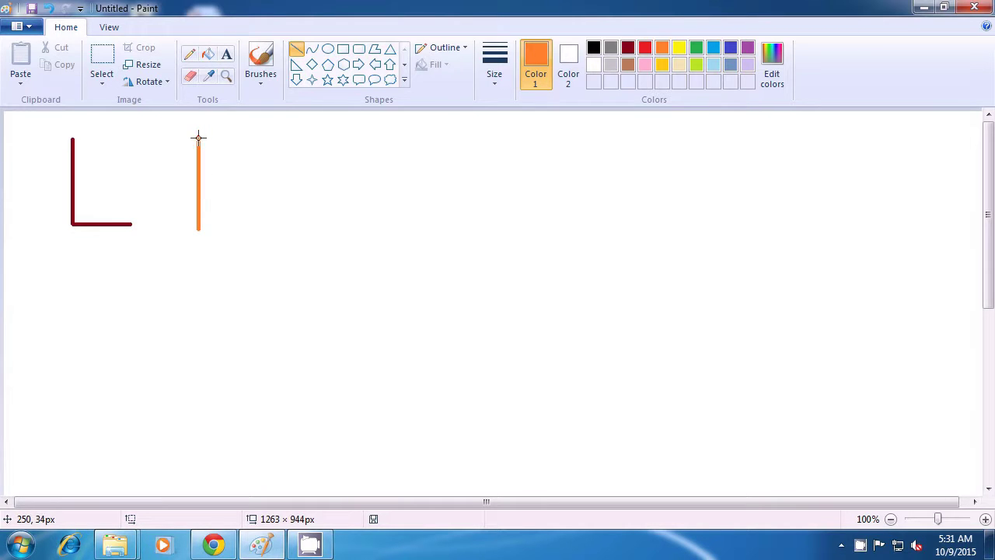
pyautogui.moveTo(198, 138); pyautogui.dragTo(237, 137)
pyautogui.click(299, 147)
pyautogui.moveTo(199, 162); pyautogui.dragTo(237, 163)
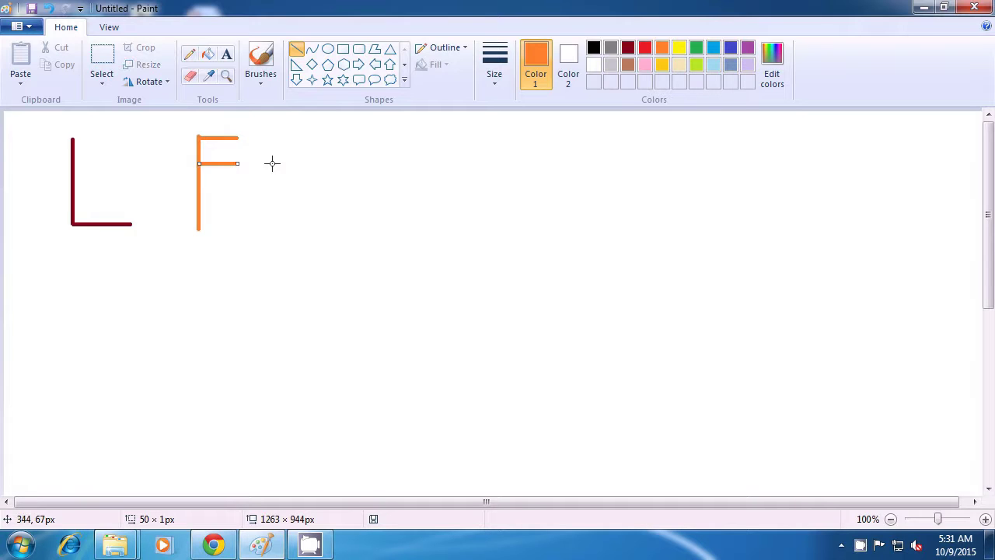
pyautogui.click(279, 164)
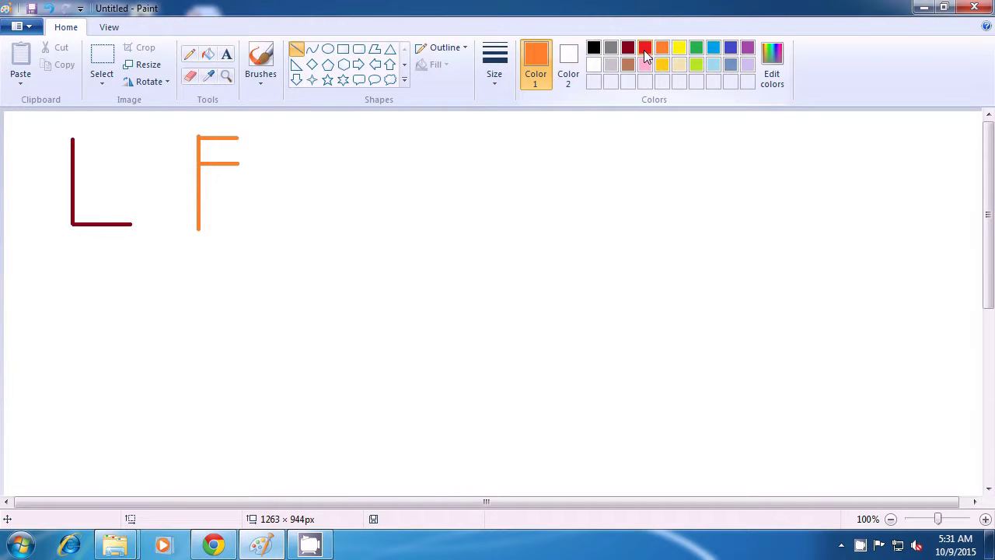
# Step: Draw a red letter Y beside the F, with two slanted arms meeting a vertical stem
pyautogui.click(644, 51)
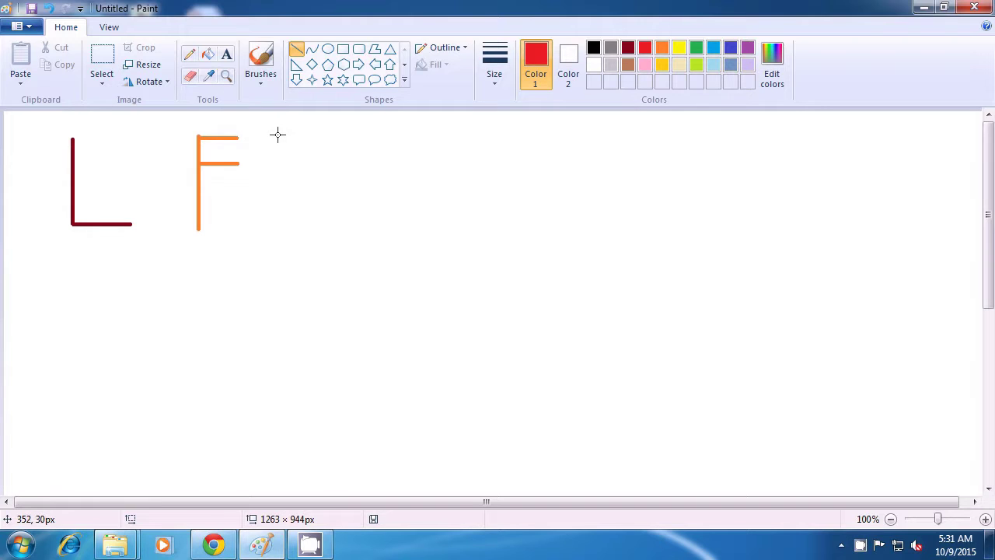
pyautogui.moveTo(288, 136); pyautogui.dragTo(312, 185)
pyautogui.moveTo(345, 133); pyautogui.dragTo(314, 186)
pyautogui.click(376, 177)
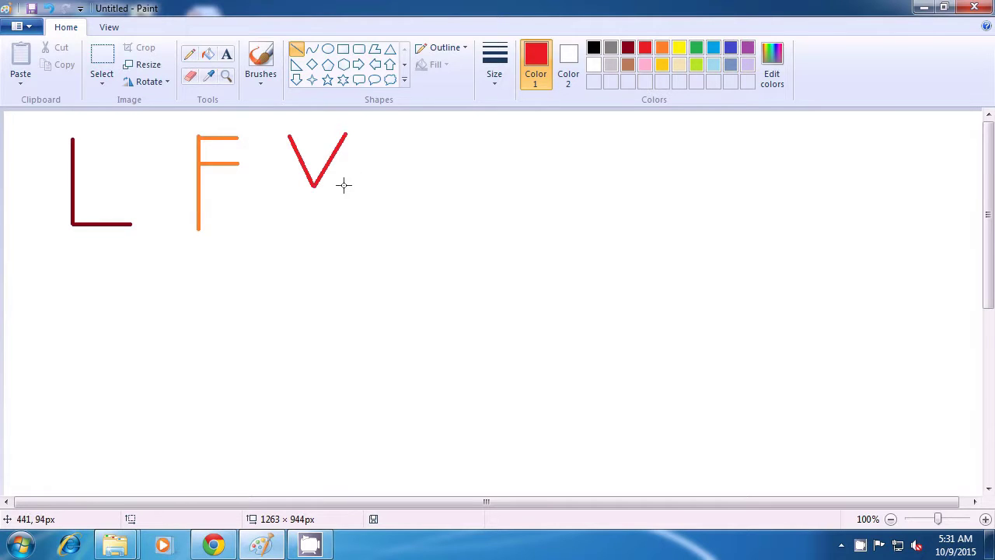
pyautogui.moveTo(313, 185); pyautogui.dragTo(313, 239)
pyautogui.click(368, 229)
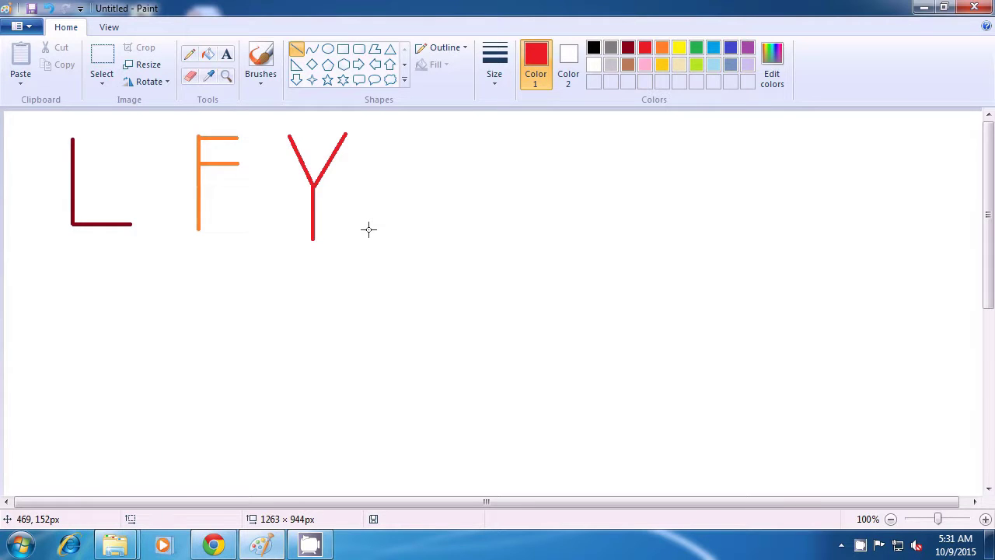
# Step: Draw a turquoise letter E to the right of the Y, using a vertical line and three horizontal lines
pyautogui.click(715, 50)
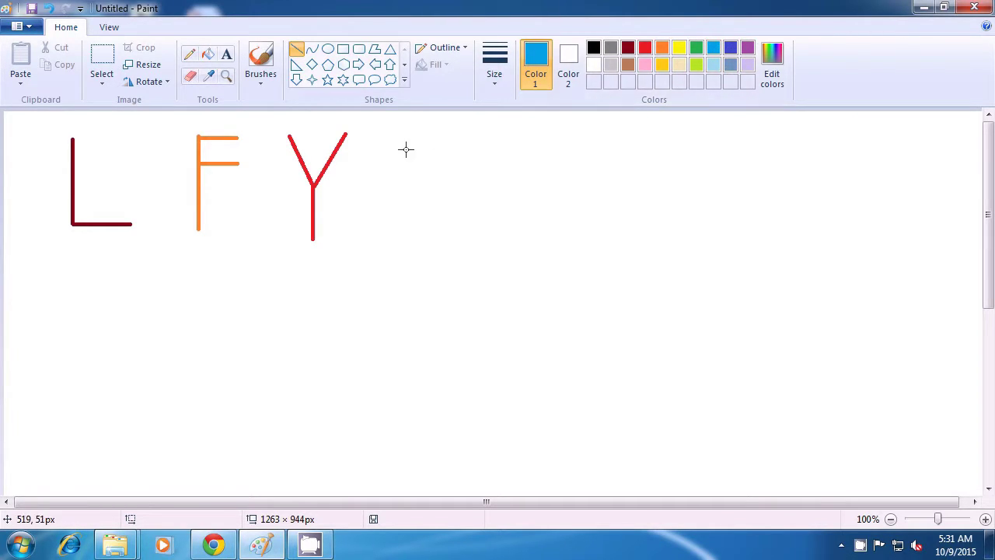
pyautogui.moveTo(402, 132); pyautogui.dragTo(402, 227)
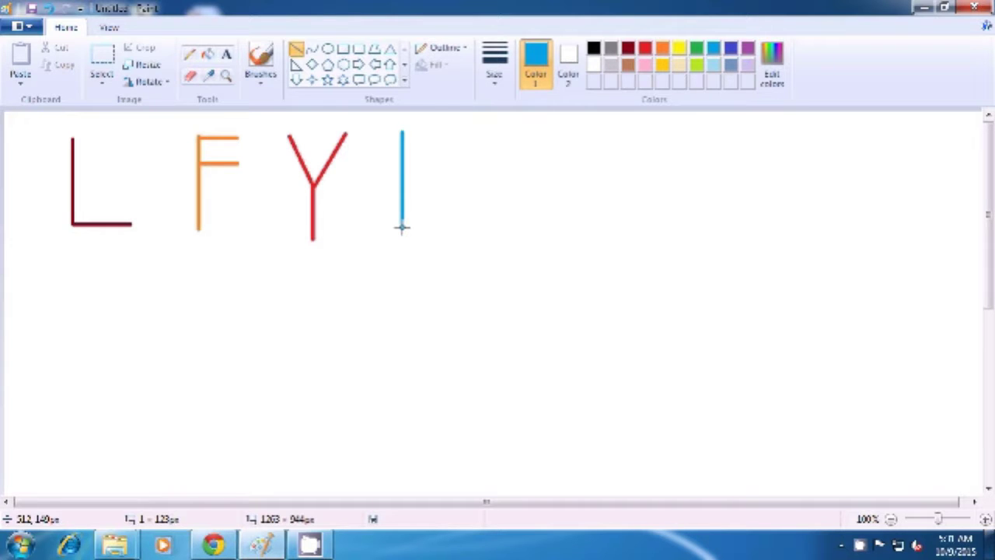
pyautogui.moveTo(402, 227); pyautogui.dragTo(462, 227)
pyautogui.click(497, 226)
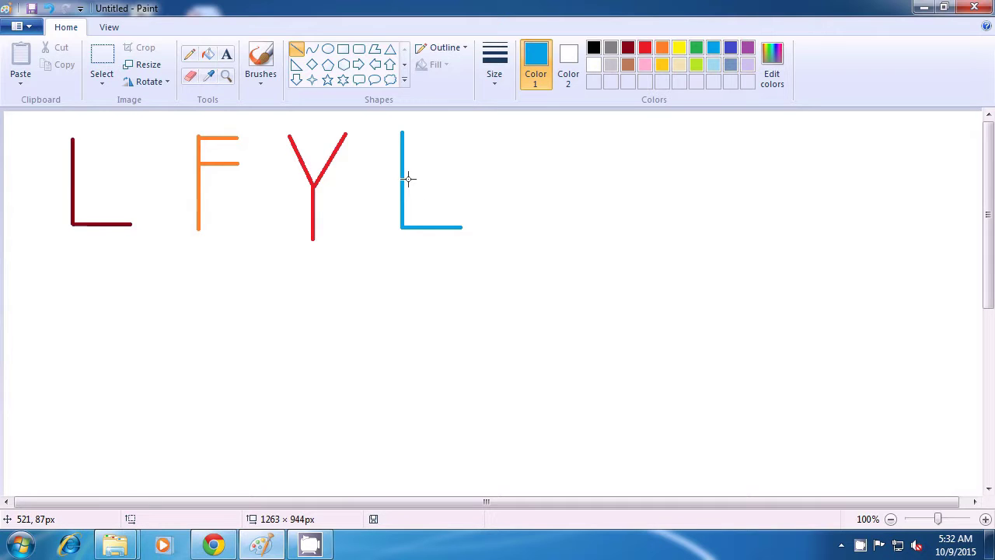
pyautogui.moveTo(404, 181); pyautogui.dragTo(452, 181)
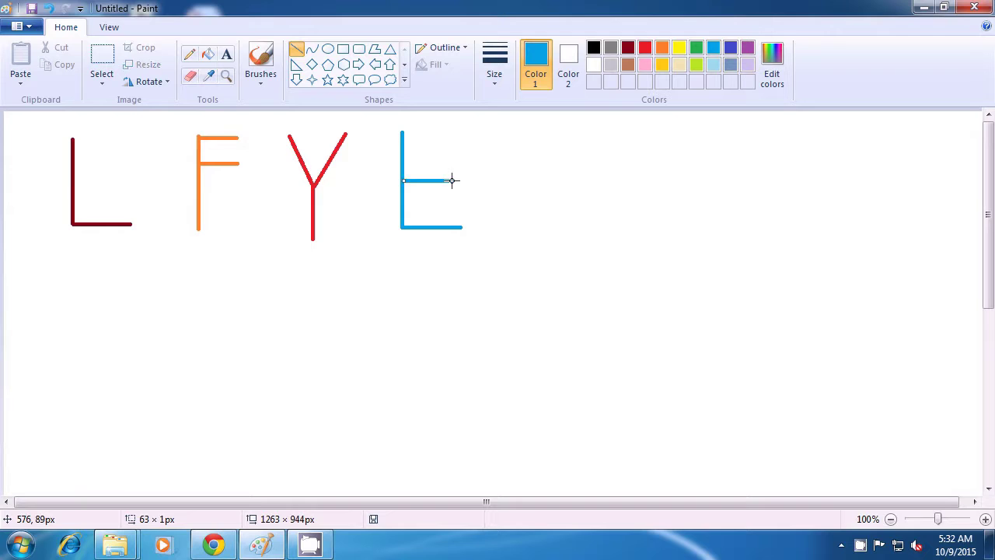
pyautogui.click(504, 181)
pyautogui.moveTo(404, 133)
pyautogui.mouseDown()
pyautogui.moveTo(458, 139)
pyautogui.moveTo(449, 133)
pyautogui.mouseUp()
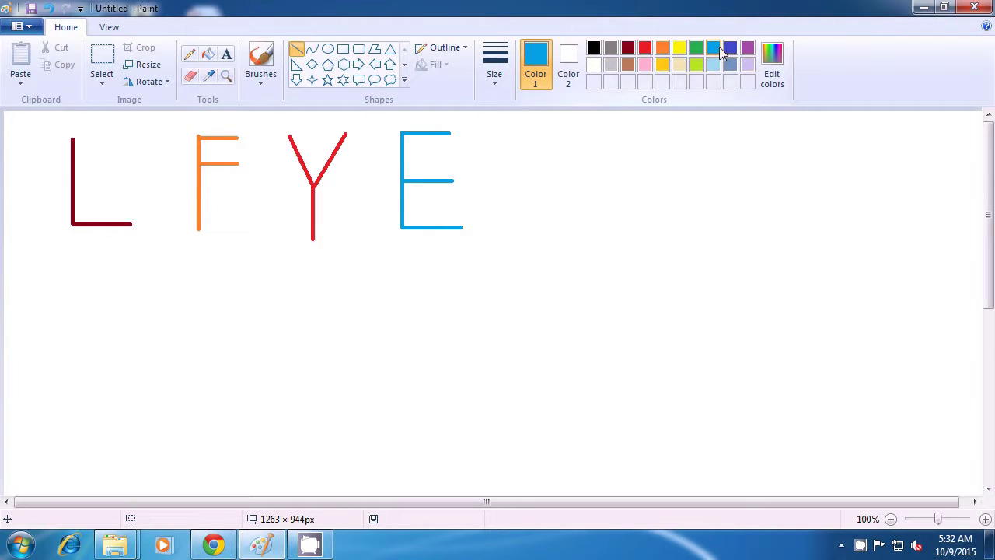
# Step: Draw an indigo letter H to the right of the E, using two vertical lines joined by a crossbar
pyautogui.click(731, 49)
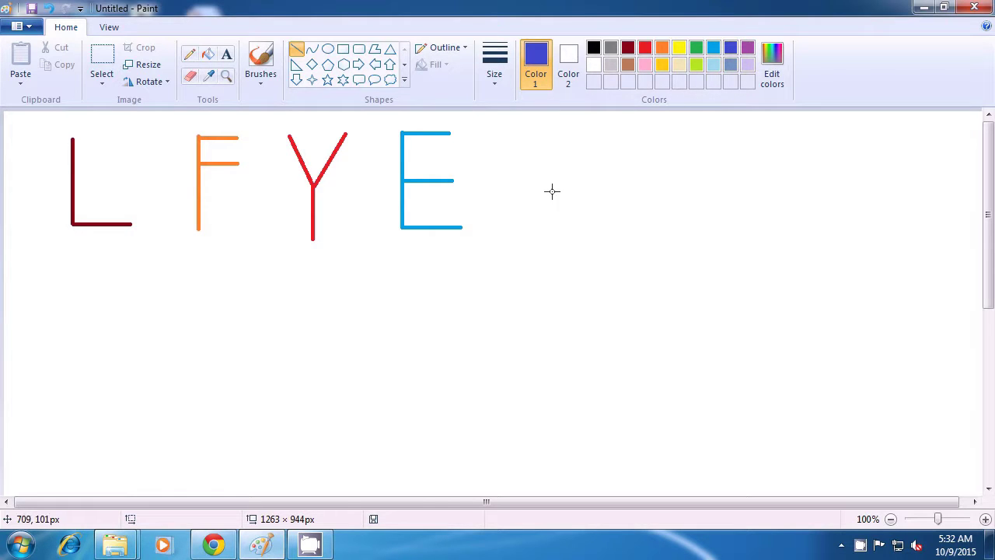
pyautogui.moveTo(520, 124); pyautogui.dragTo(521, 228)
pyautogui.click(515, 189)
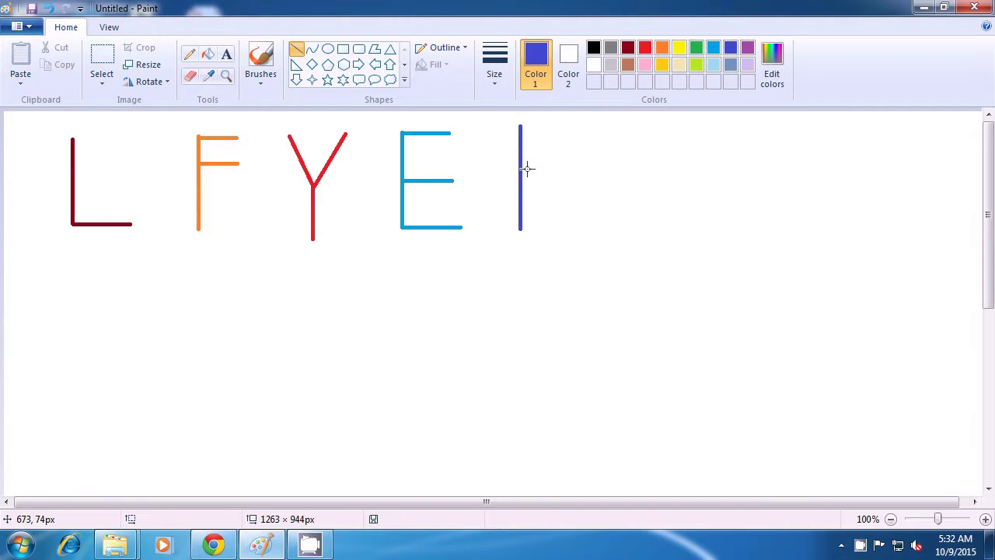
pyautogui.moveTo(521, 169); pyautogui.dragTo(570, 170)
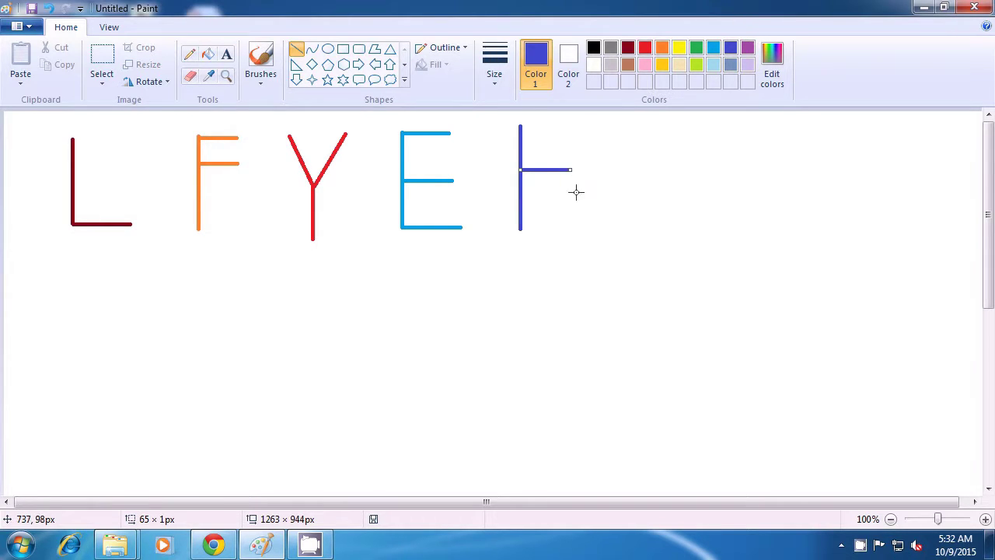
pyautogui.click(570, 207)
pyautogui.moveTo(571, 127); pyautogui.dragTo(571, 235)
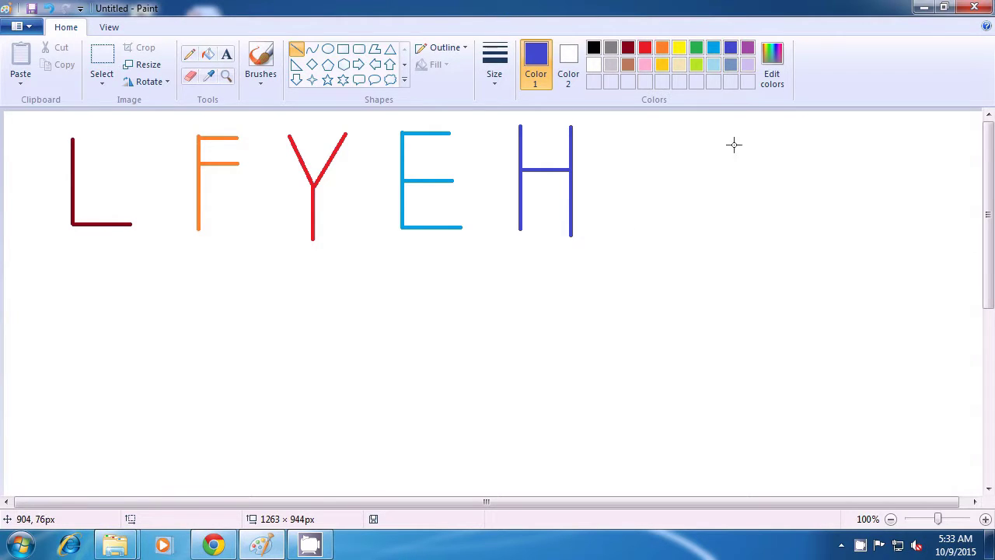
# Step: Draw a lavender letter I to the right of the H, with horizontal bars at both ends of its stem
pyautogui.click(748, 66)
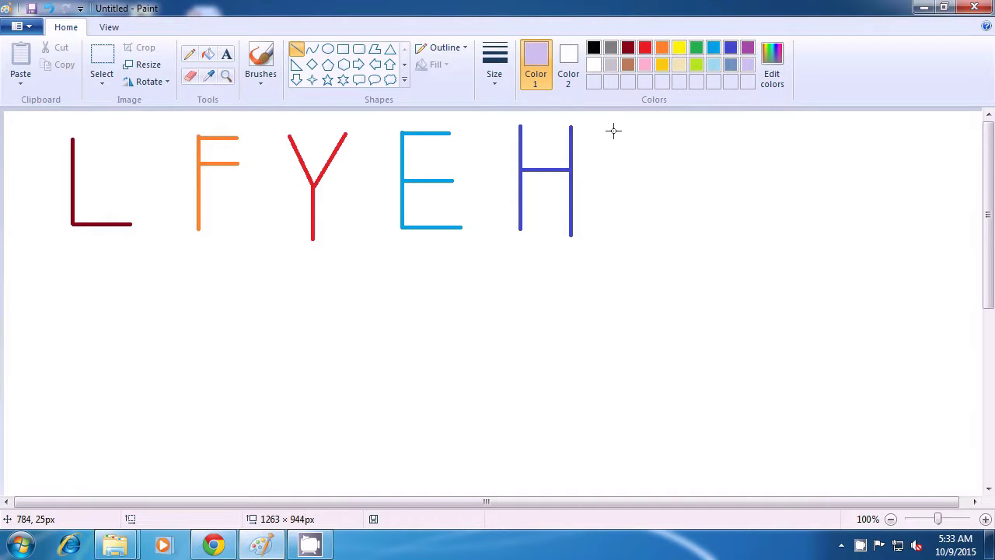
pyautogui.moveTo(611, 130); pyautogui.dragTo(690, 130)
pyautogui.click(703, 160)
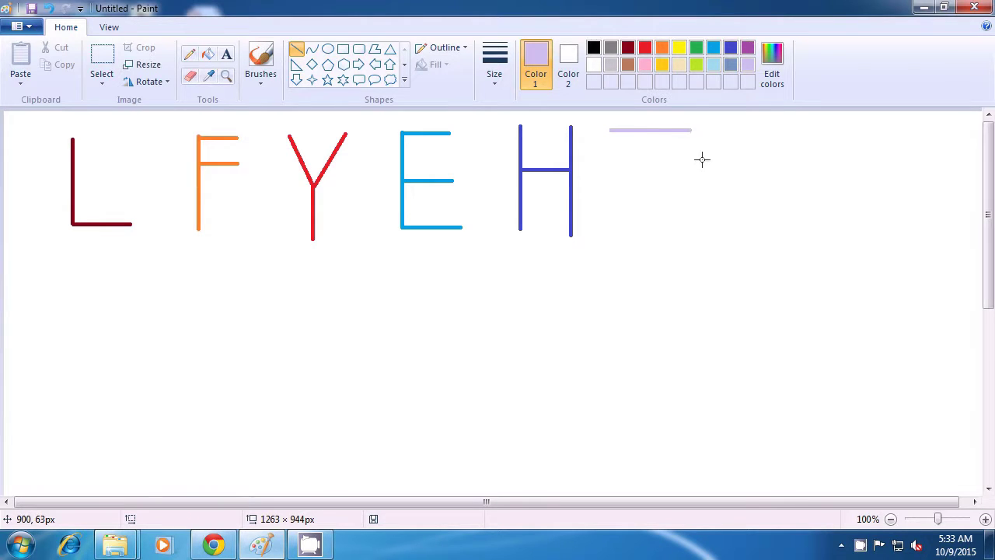
pyautogui.moveTo(650, 131); pyautogui.dragTo(650, 210)
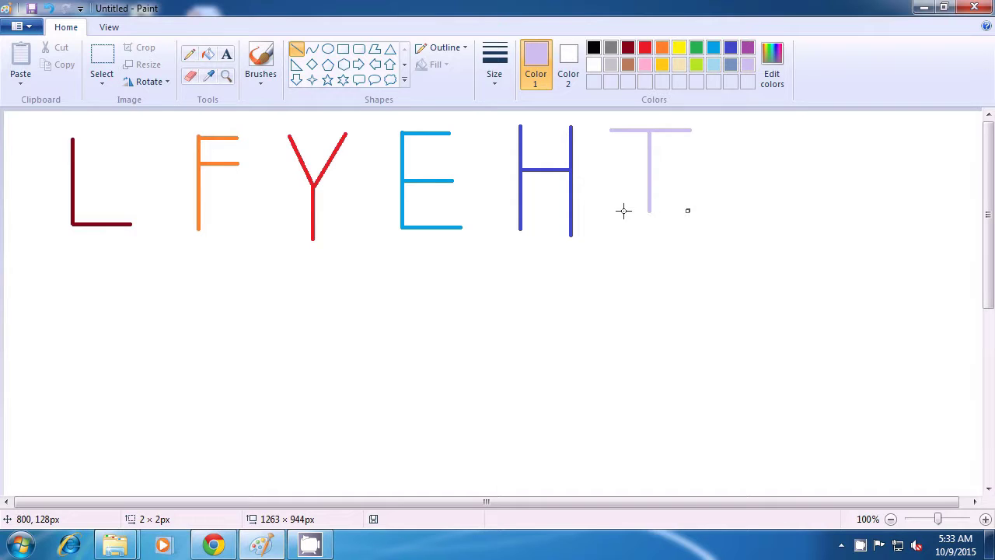
pyautogui.moveTo(613, 211); pyautogui.dragTo(688, 210)
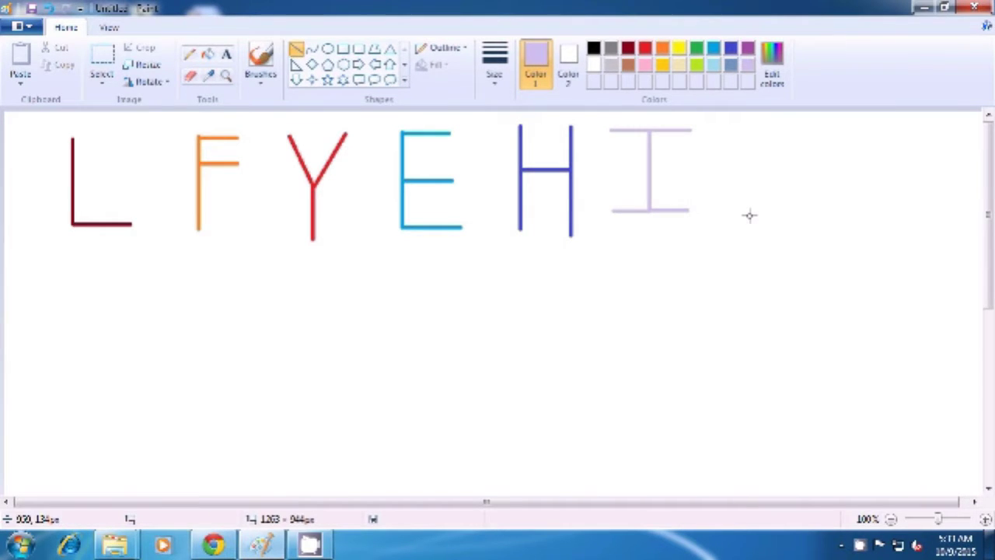
# Step: Draw a blue-gray letter X to the right of the I, using two crossing diagonal lines
pyautogui.click(731, 65)
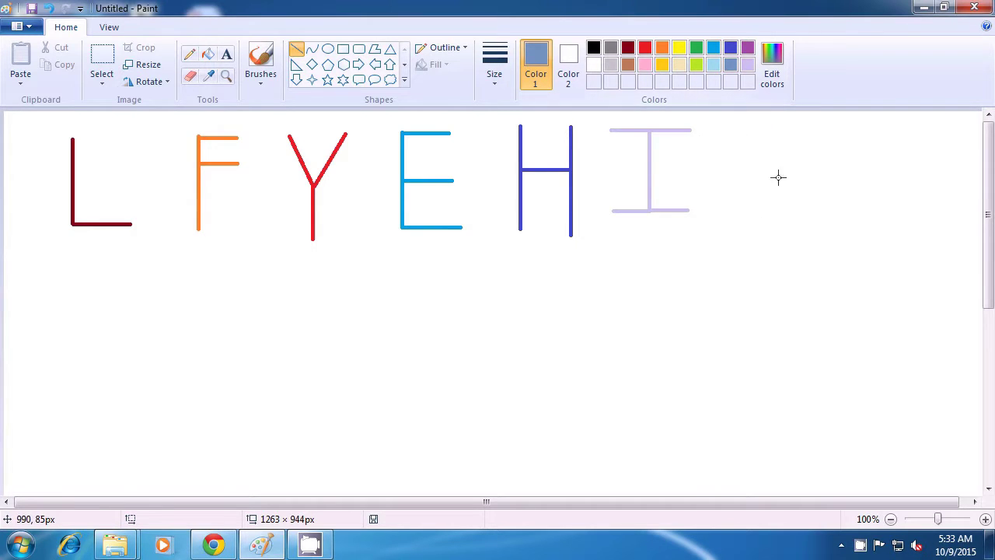
pyautogui.moveTo(807, 132); pyautogui.dragTo(745, 220)
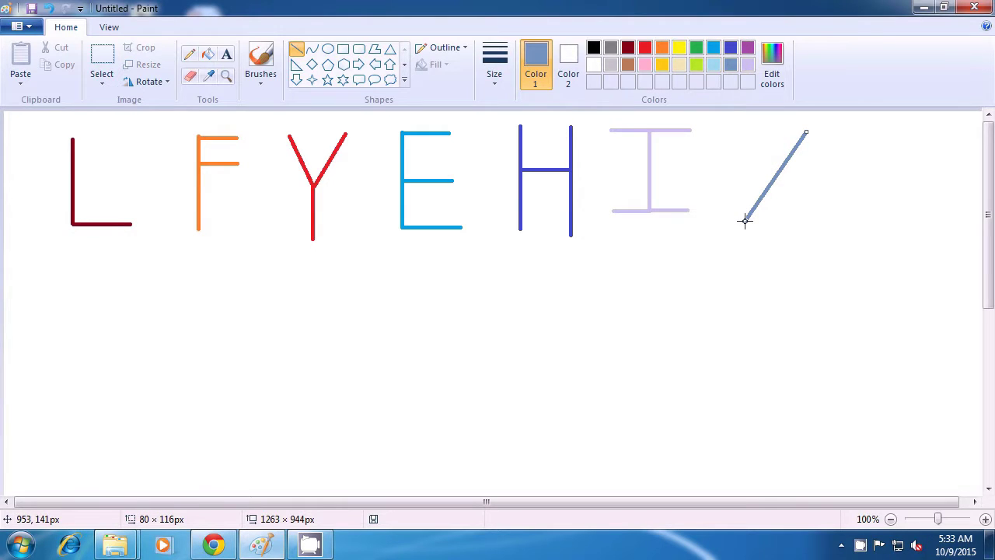
pyautogui.click(831, 221)
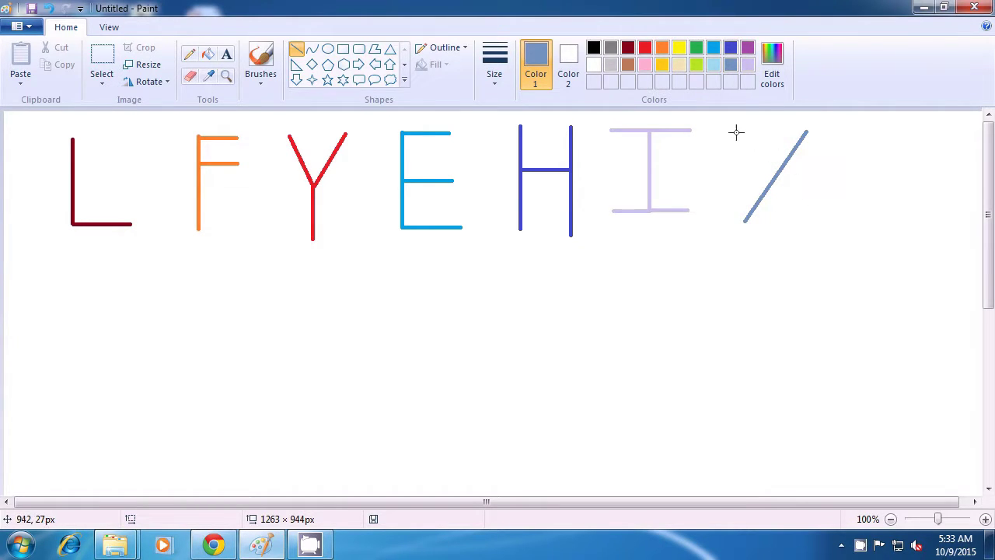
pyautogui.moveTo(733, 129); pyautogui.dragTo(832, 224)
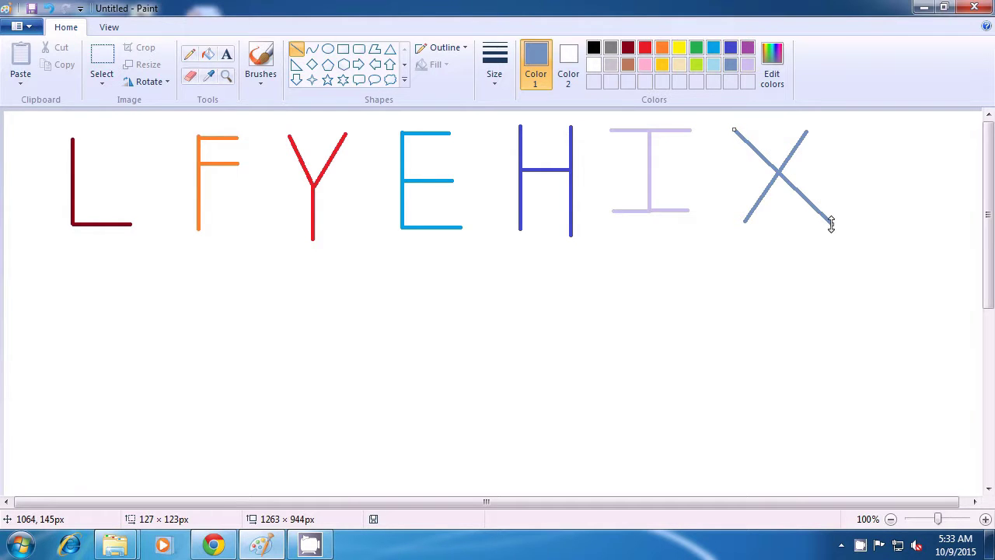
pyautogui.click(795, 253)
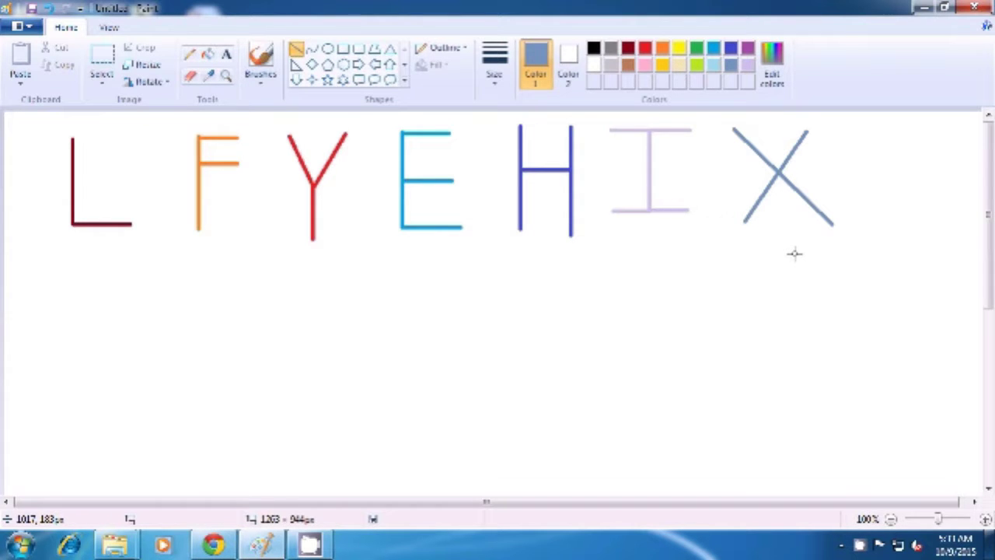
# Step: Draw a lime letter W from four connected slanted lines, starting a second row below the L
pyautogui.click(696, 67)
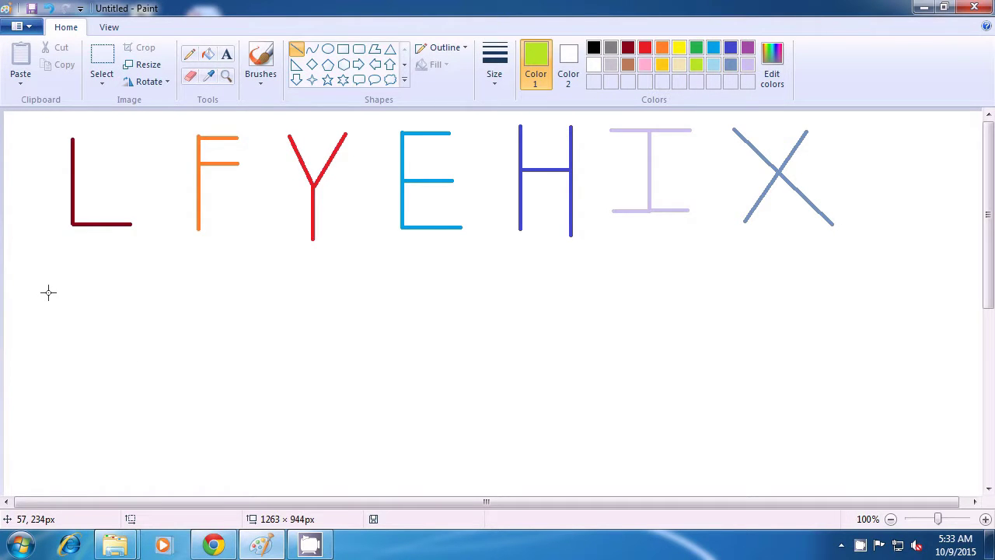
pyautogui.moveTo(46, 287); pyautogui.dragTo(63, 359)
pyautogui.click(83, 358)
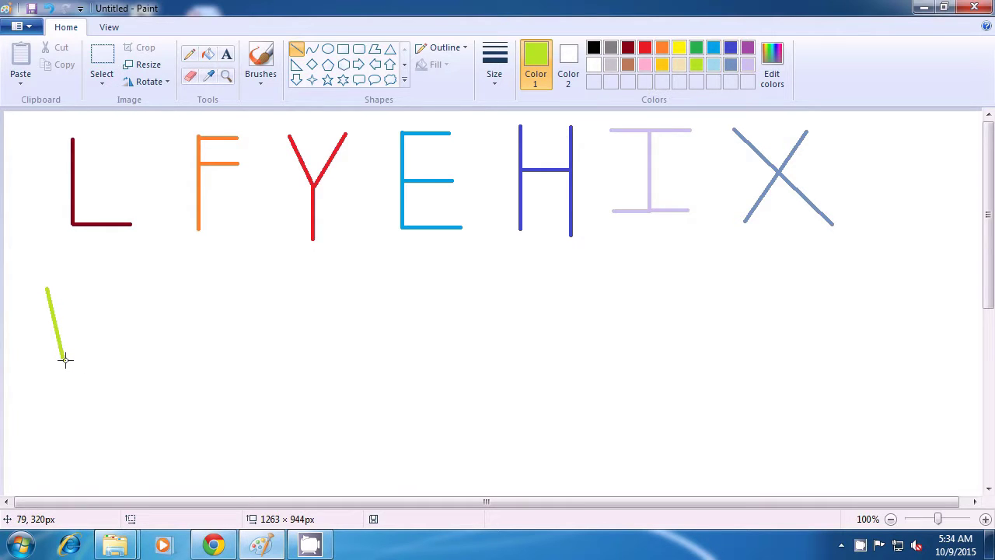
pyautogui.moveTo(64, 359); pyautogui.dragTo(85, 334)
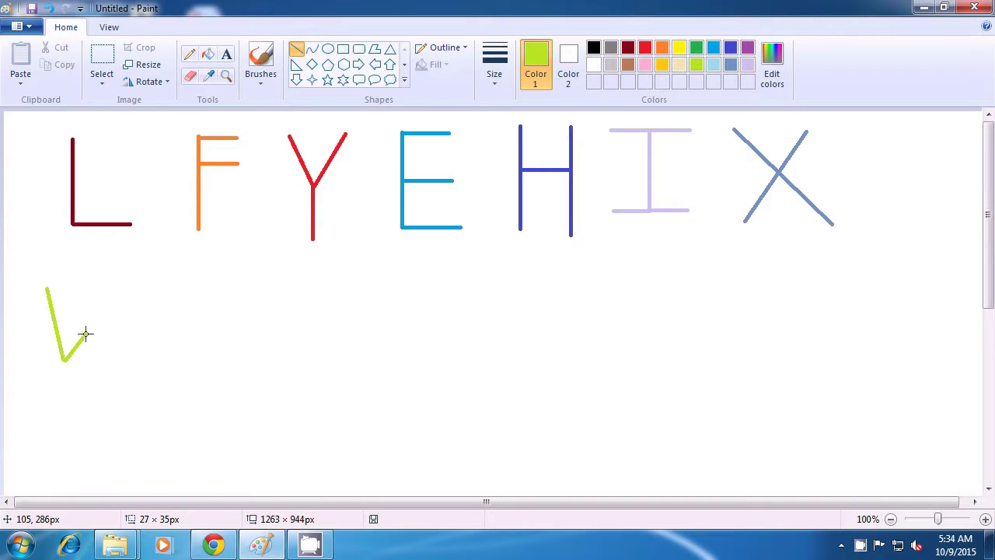
pyautogui.click(109, 358)
pyautogui.moveTo(87, 335)
pyautogui.mouseDown()
pyautogui.moveTo(104, 359)
pyautogui.moveTo(115, 284)
pyautogui.mouseUp()
pyautogui.click(144, 369)
pyautogui.click(169, 313)
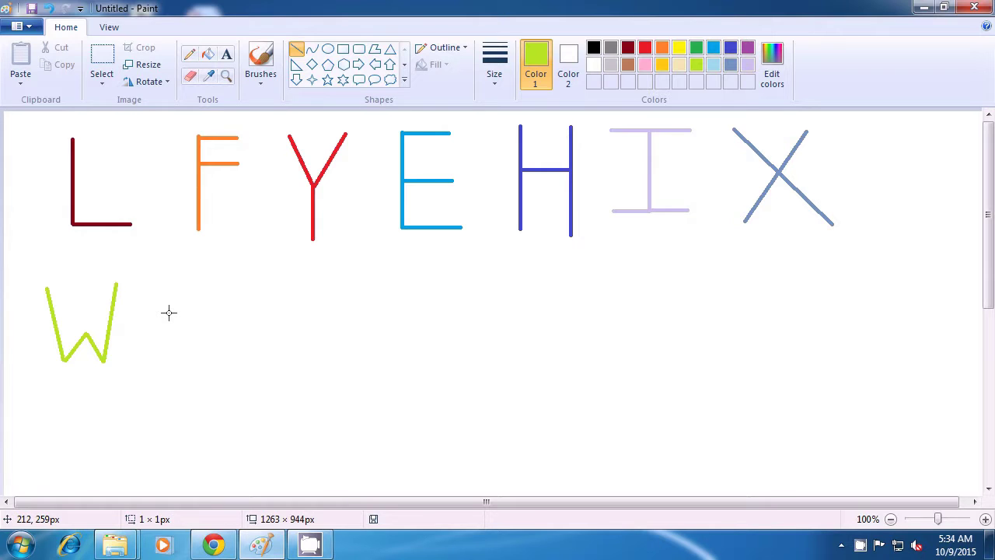
# Step: Draw a rose-pink letter A to the right of the W, using two slanted lines joined by a crossbar
pyautogui.click(645, 65)
pyautogui.moveTo(207, 277); pyautogui.dragTo(177, 354)
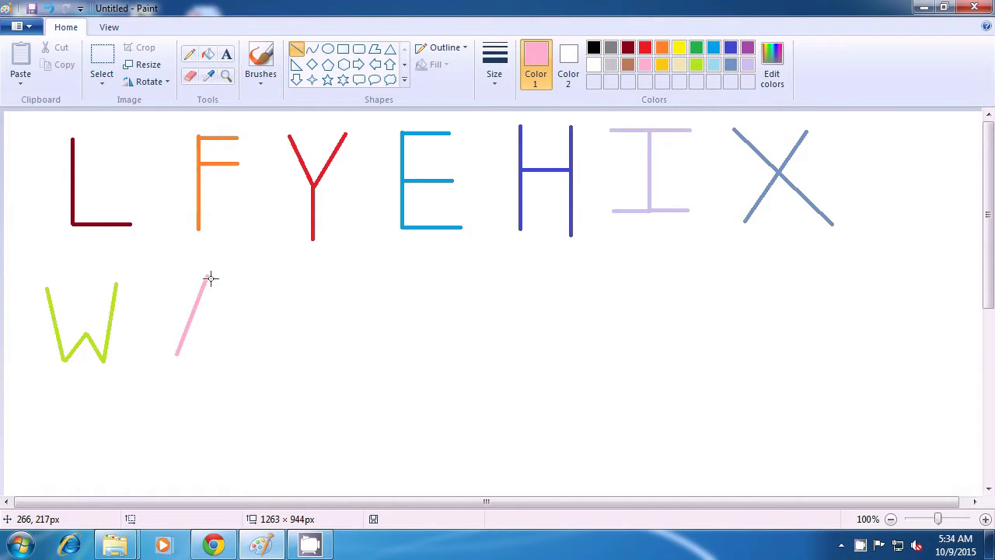
pyautogui.moveTo(207, 276); pyautogui.dragTo(237, 346)
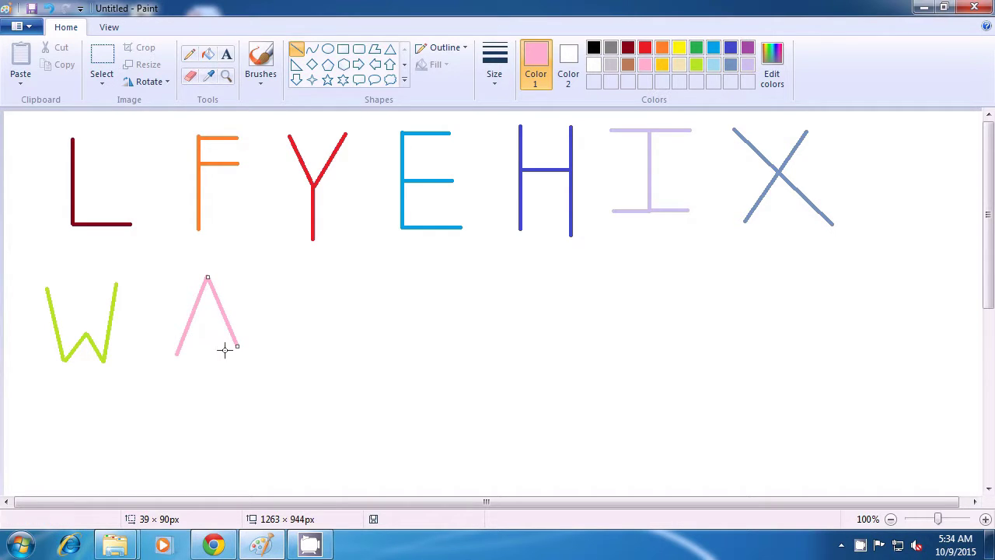
pyautogui.moveTo(238, 346); pyautogui.dragTo(238, 349)
pyautogui.click(207, 364)
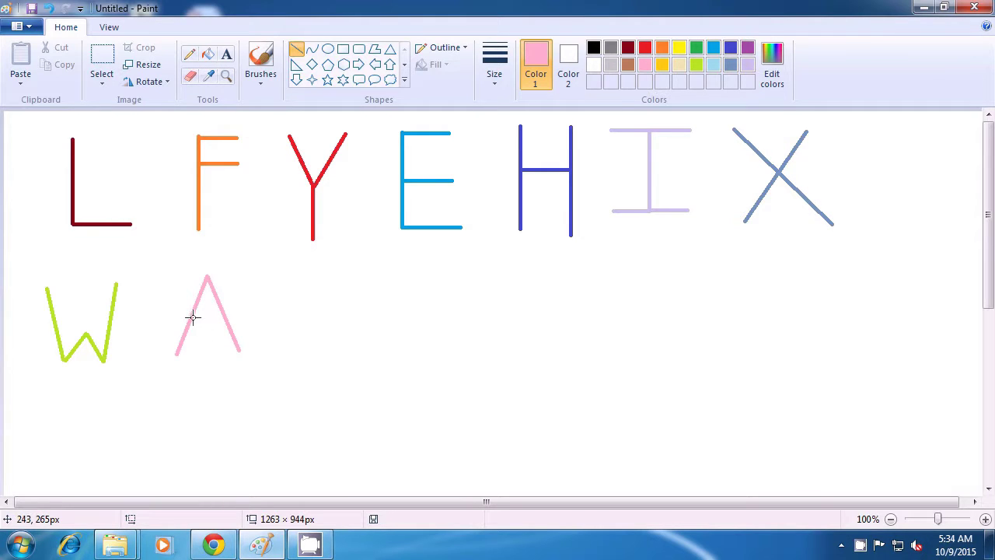
pyautogui.moveTo(192, 317); pyautogui.dragTo(225, 317)
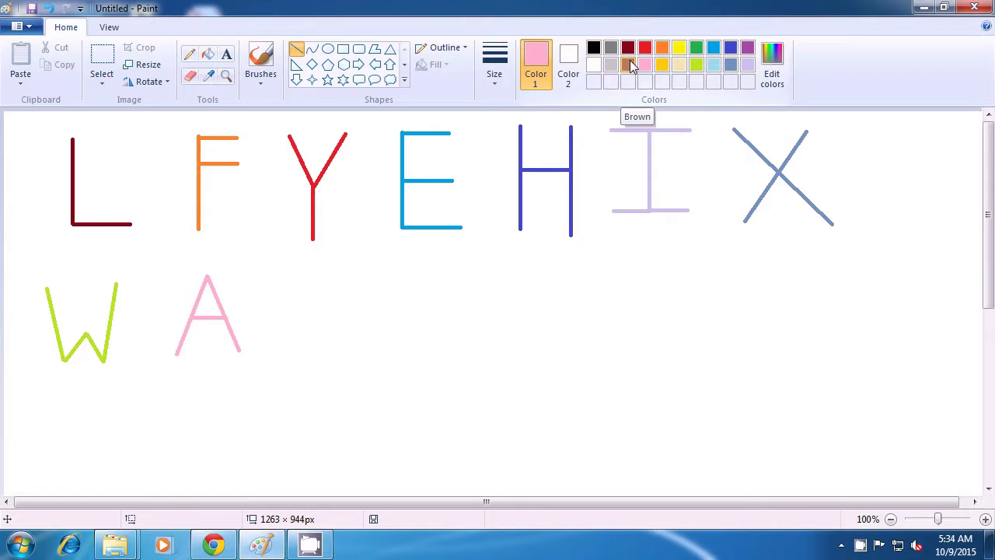
# Step: Draw an orange letter T to the right of the A, using a vertical stem and a bar across its upper end
pyautogui.click(662, 48)
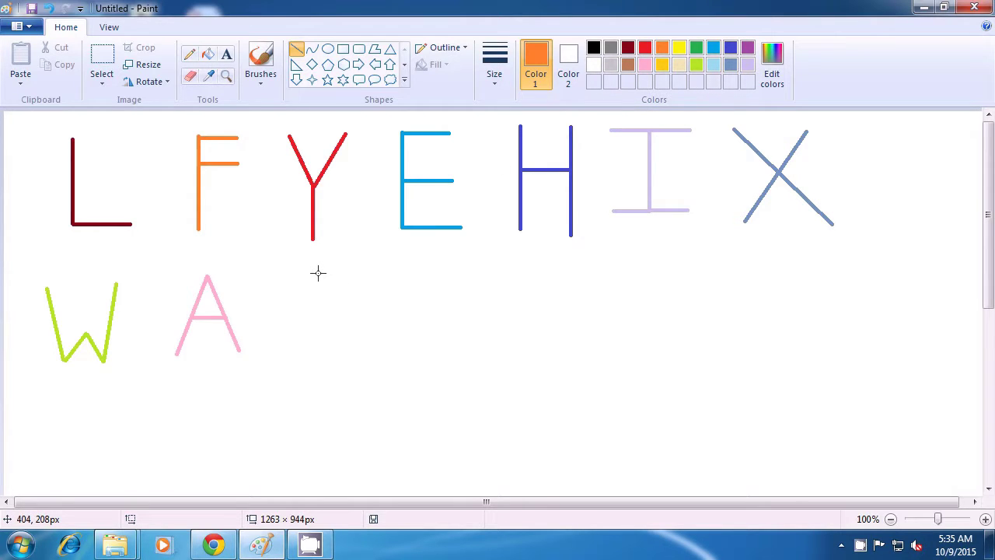
pyautogui.moveTo(318, 271); pyautogui.dragTo(318, 348)
pyautogui.click(382, 345)
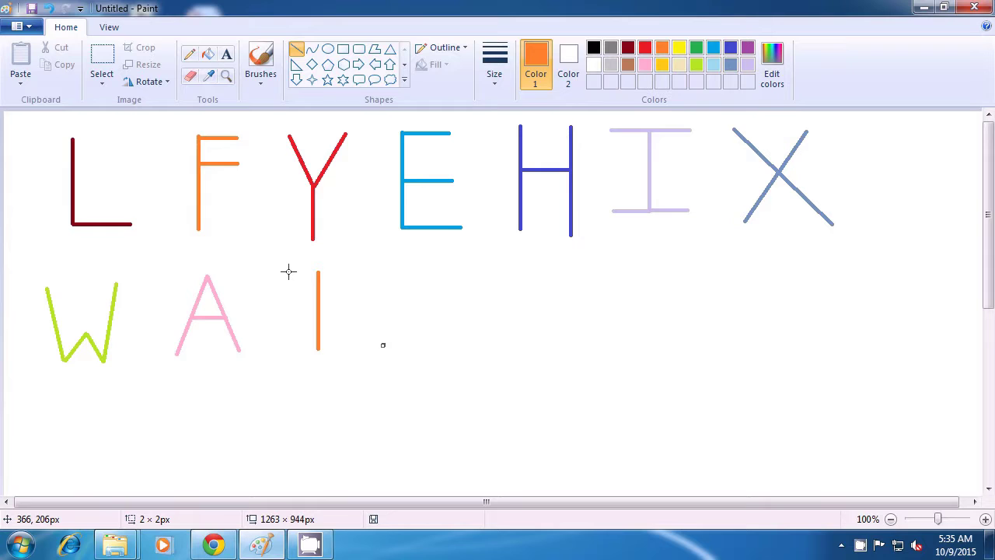
pyautogui.hotkey('ctrl', 'z')
pyautogui.moveTo(283, 274); pyautogui.dragTo(350, 269)
pyautogui.click(395, 314)
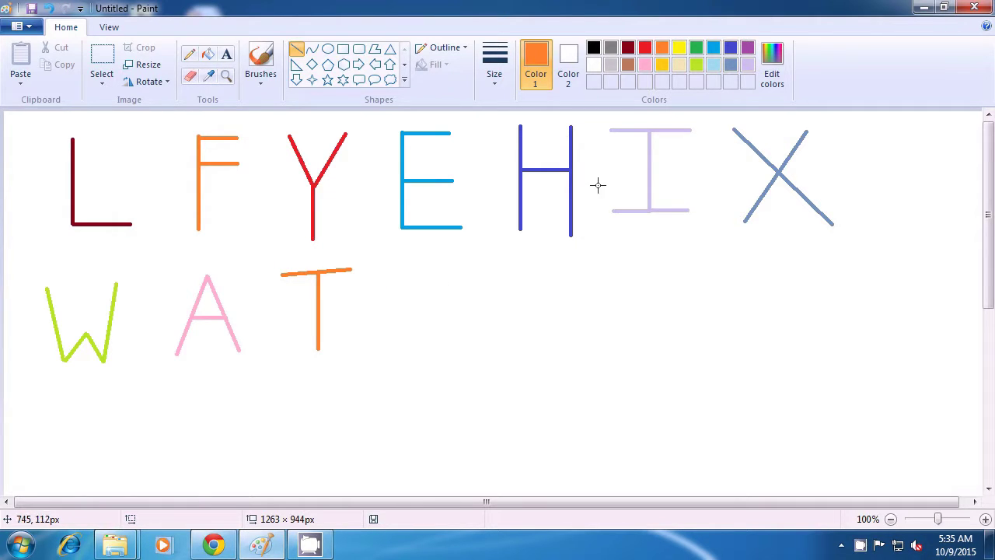
# Step: Draw a gold letter N to the right of the T, using two vertical lines connected by a diagonal
pyautogui.click(663, 67)
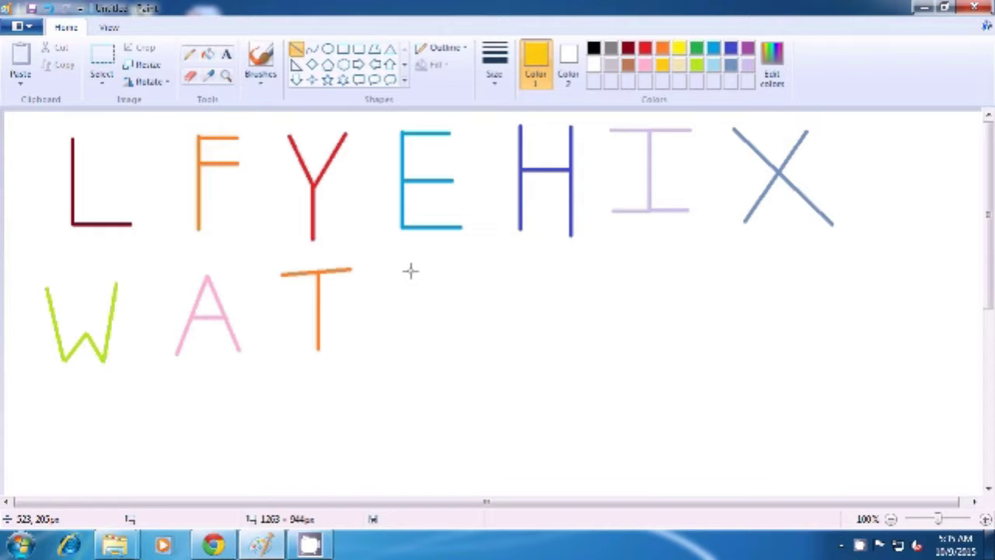
pyautogui.moveTo(410, 270); pyautogui.dragTo(410, 369)
pyautogui.moveTo(410, 270); pyautogui.dragTo(460, 363)
pyautogui.click(500, 359)
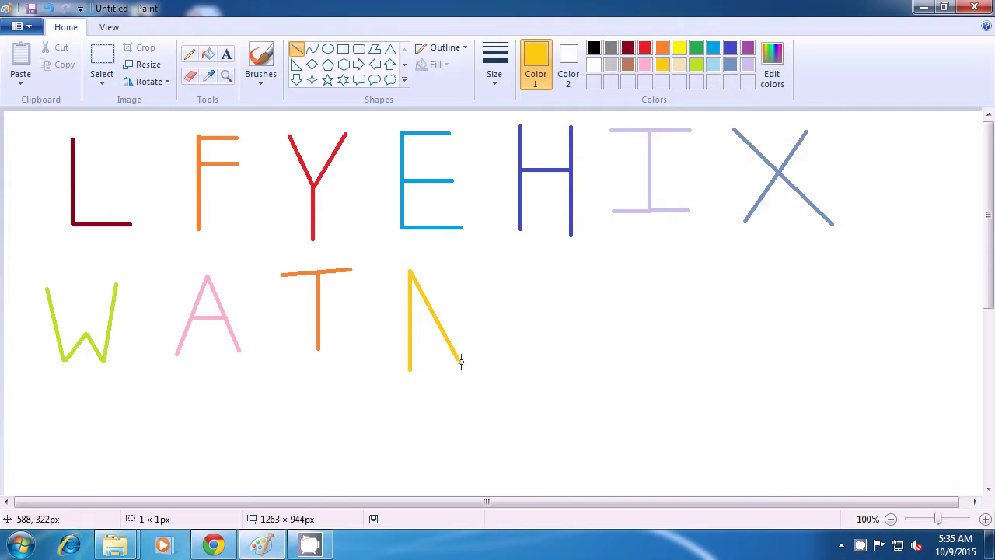
pyautogui.moveTo(461, 361); pyautogui.dragTo(460, 271)
pyautogui.click(580, 304)
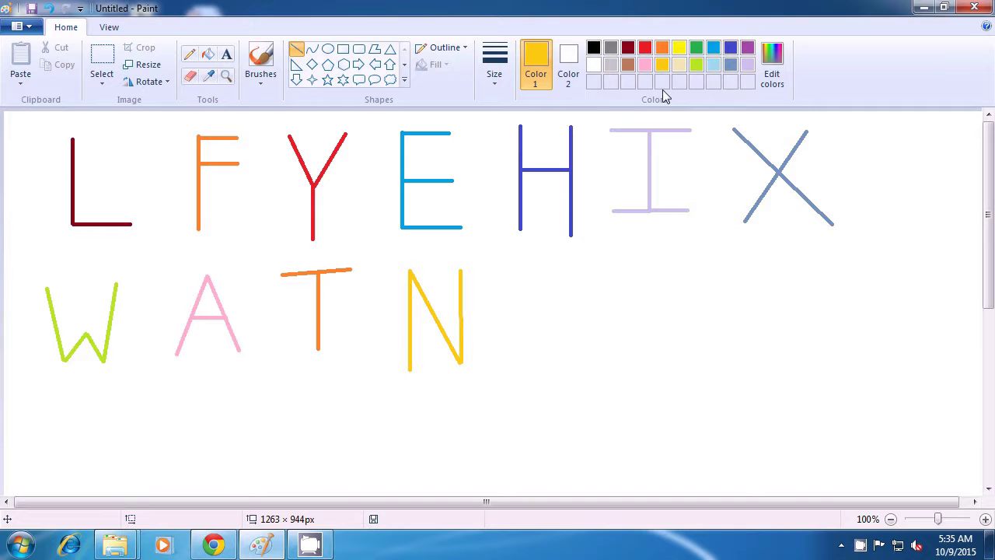
# Step: Draw a green letter V to the right of the N, using two slanted lines meeting at a lower point
pyautogui.click(696, 49)
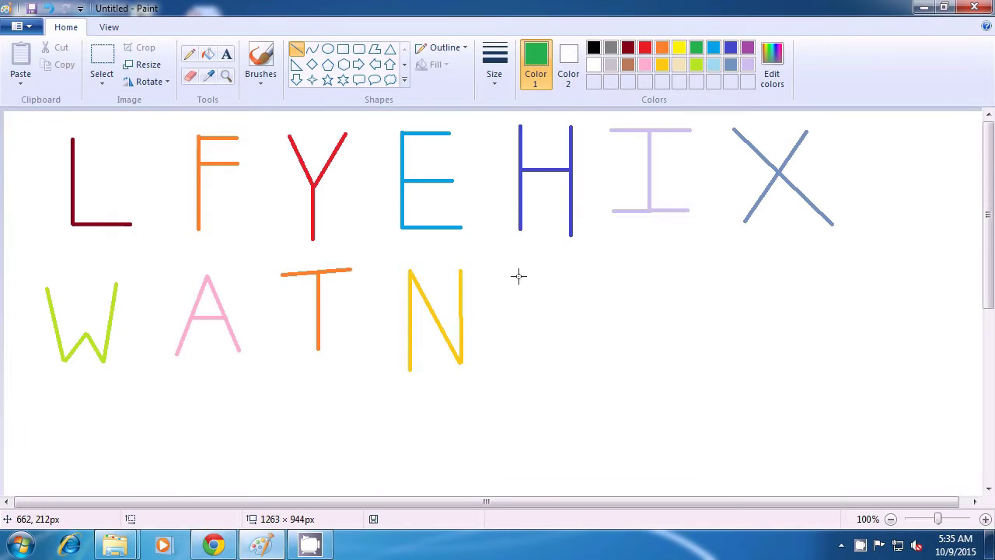
pyautogui.moveTo(517, 273); pyautogui.dragTo(549, 357)
pyautogui.click(583, 355)
pyautogui.moveTo(578, 269); pyautogui.dragTo(550, 358)
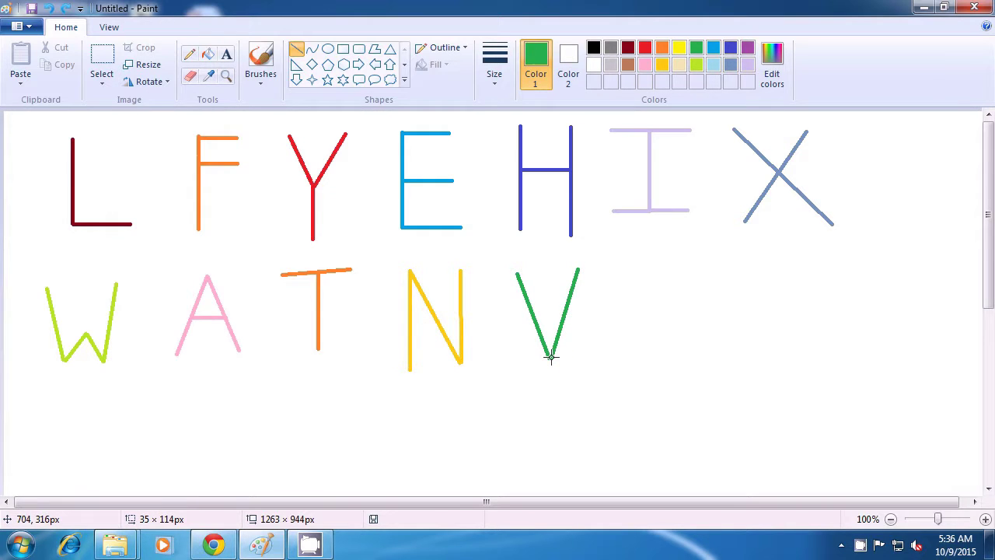
pyautogui.press('Escape')
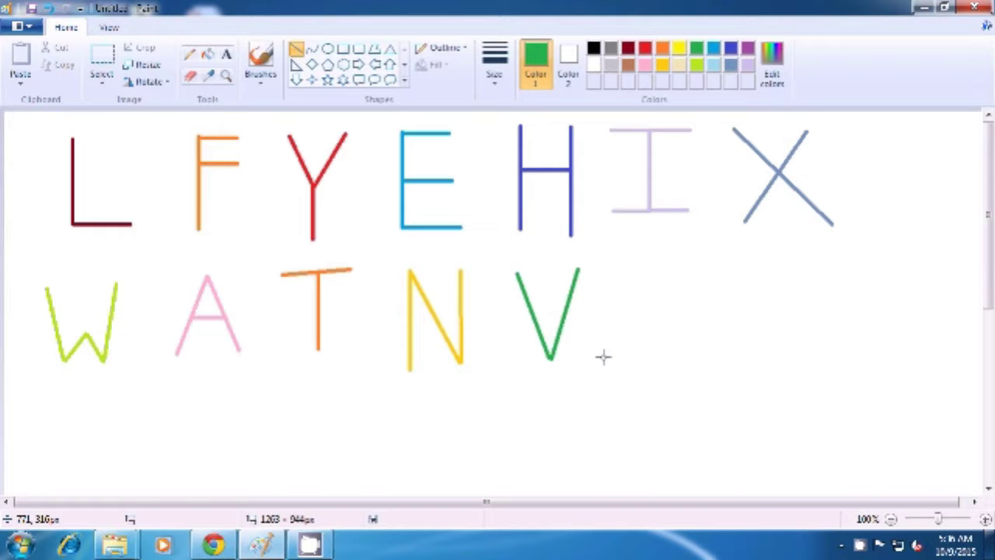
# Step: Draw a dark red letter Z to the right of the V, using two horizontal lines connected by a diagonal
pyautogui.click(628, 50)
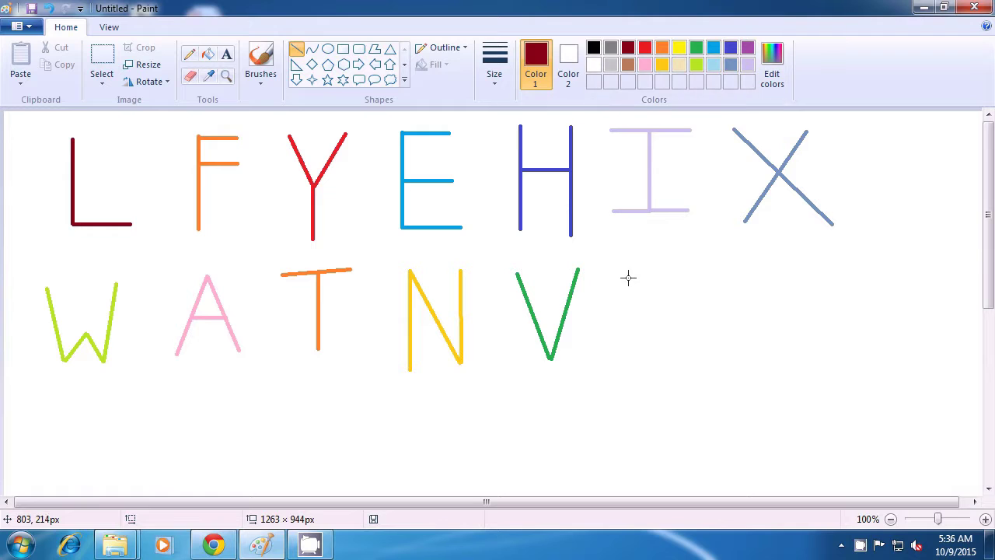
pyautogui.moveTo(618, 279); pyautogui.dragTo(701, 278)
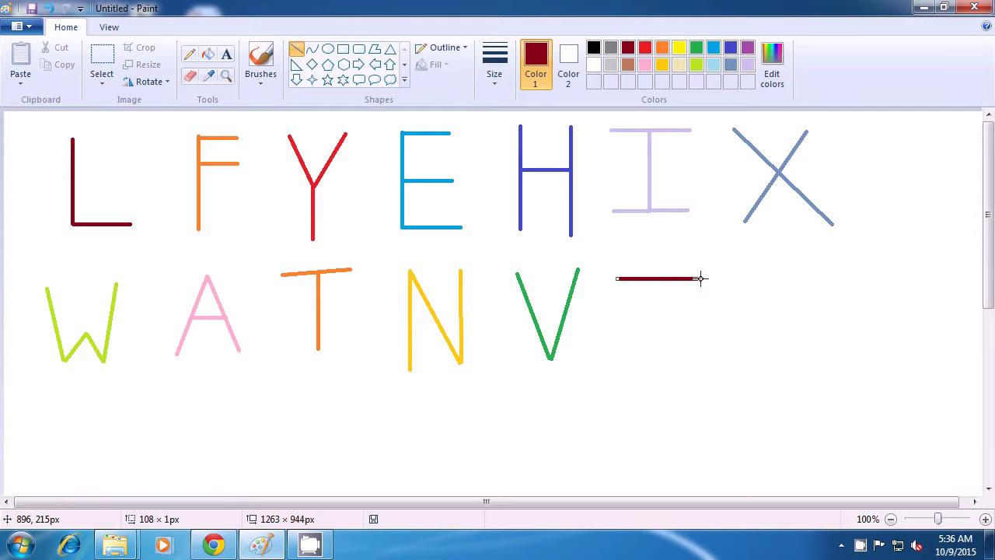
pyautogui.click(737, 282)
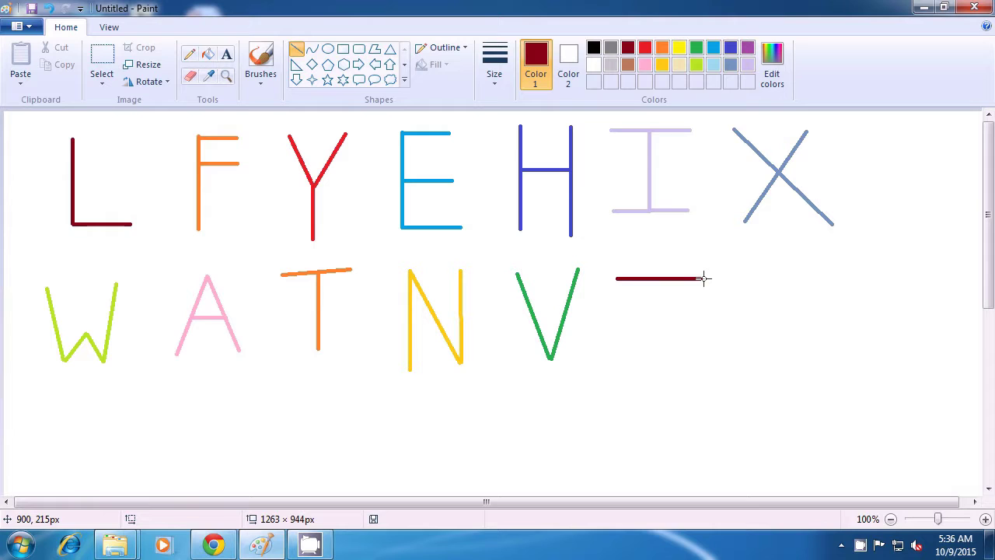
pyautogui.moveTo(703, 278); pyautogui.dragTo(622, 344)
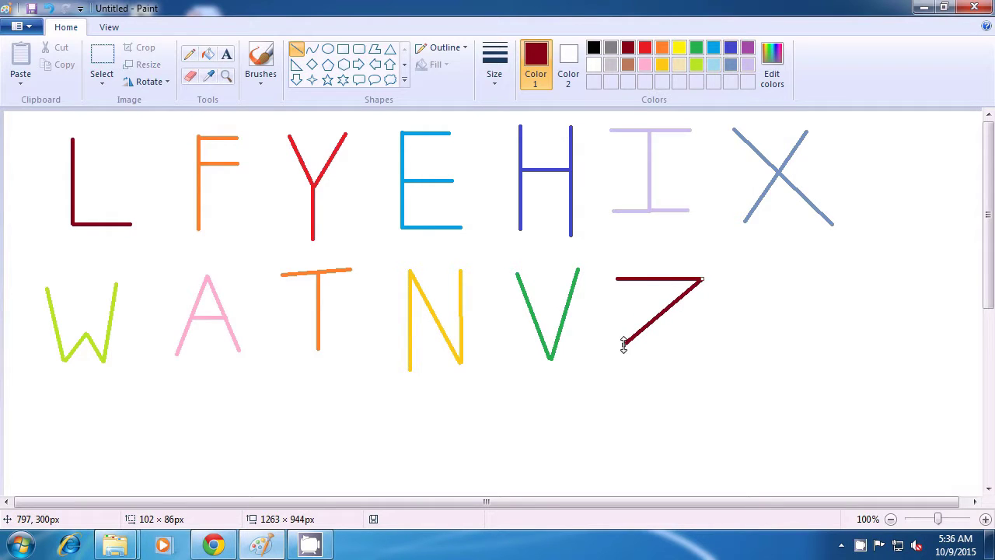
pyautogui.click(700, 346)
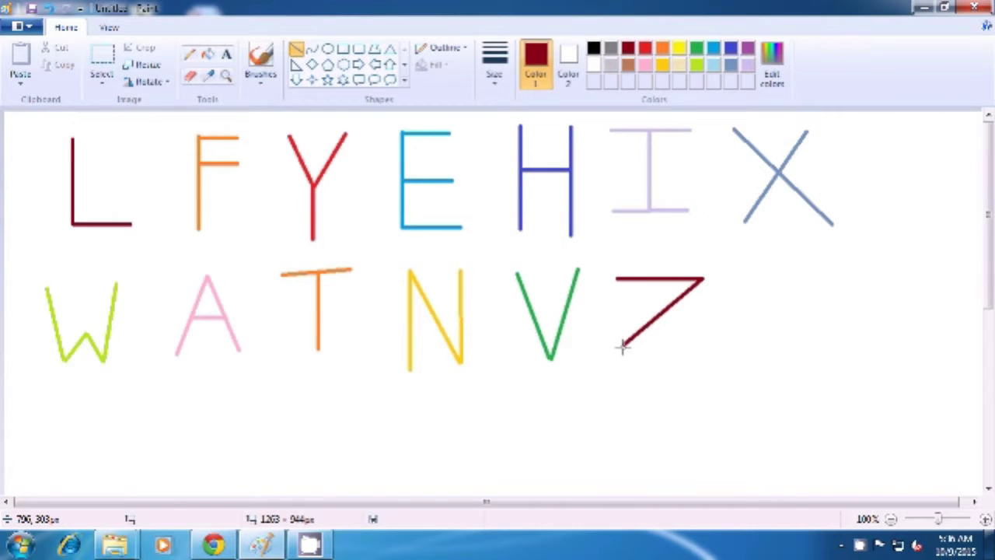
pyautogui.moveTo(622, 347); pyautogui.dragTo(714, 347)
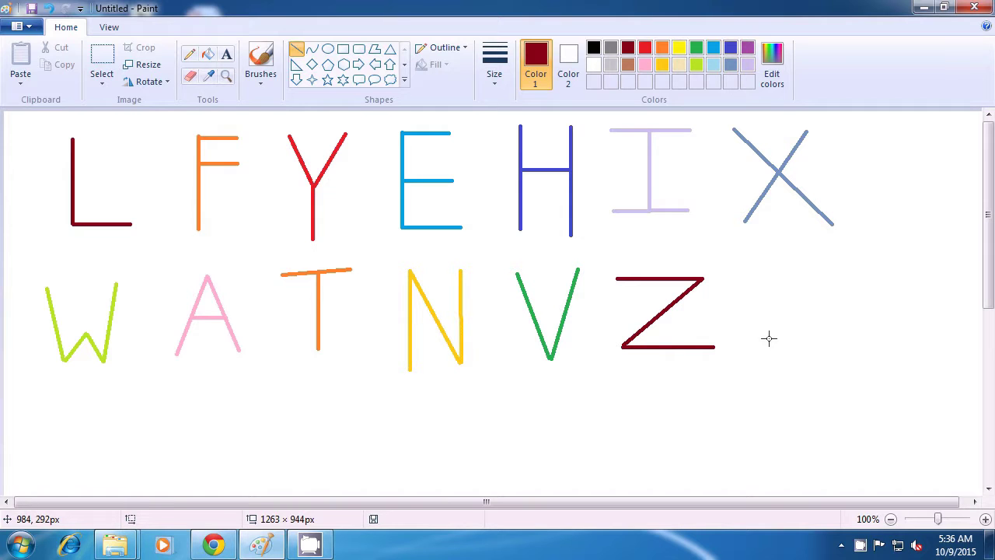
# Step: Draw an indigo letter K to the right of the Z, using a vertical stem and slanted arms
pyautogui.click(730, 48)
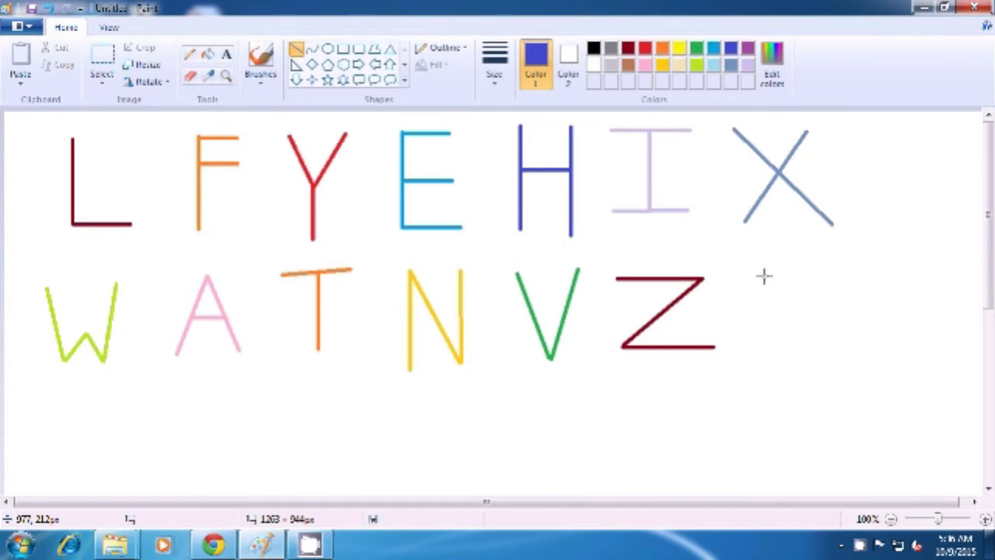
pyautogui.moveTo(763, 264)
pyautogui.mouseDown()
pyautogui.moveTo(784, 358)
pyautogui.moveTo(762, 381)
pyautogui.mouseUp()
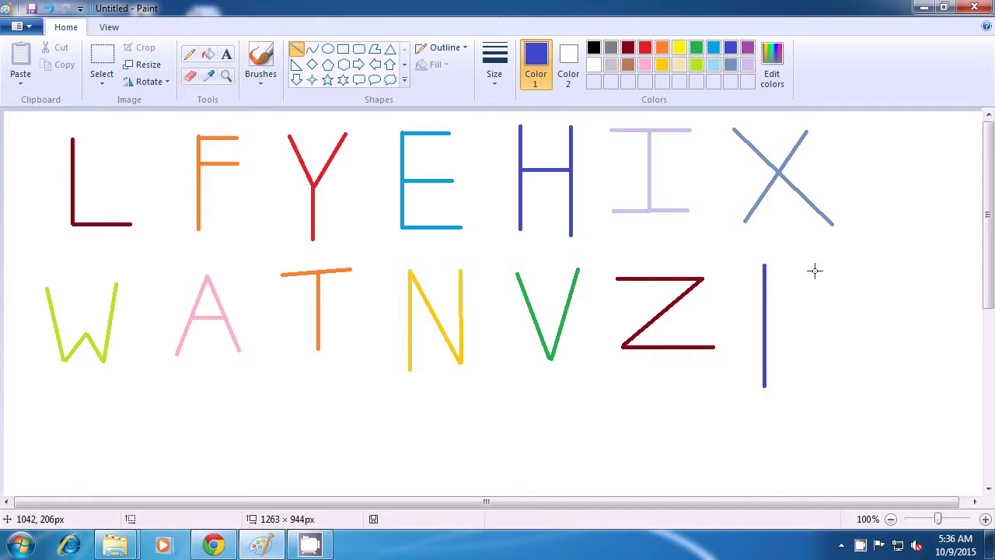
pyautogui.moveTo(822, 263)
pyautogui.mouseDown()
pyautogui.moveTo(766, 335)
pyautogui.moveTo(847, 381)
pyautogui.mouseUp()
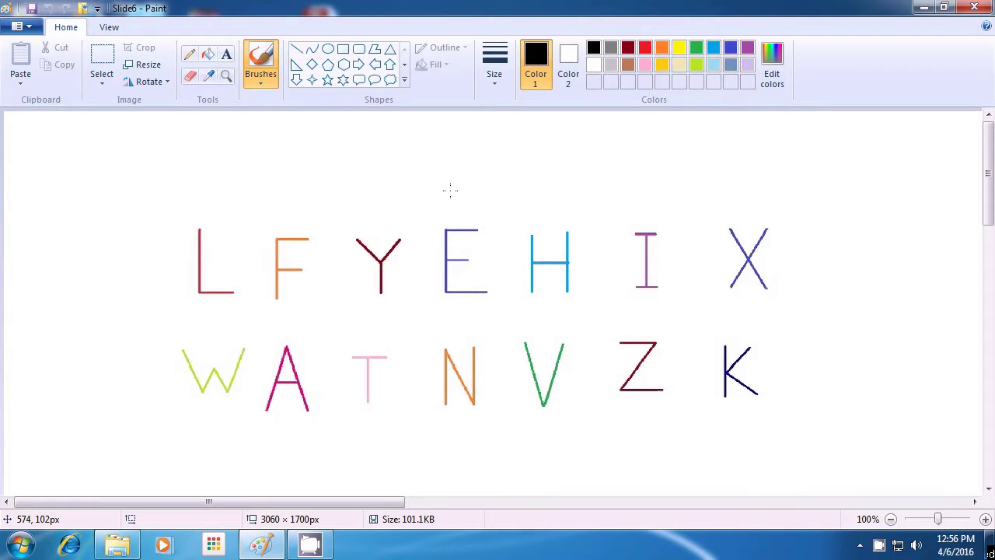
# Step: Select the entire Slide6 picture of letters and delete it to clear the canvas
pyautogui.click(98, 85)
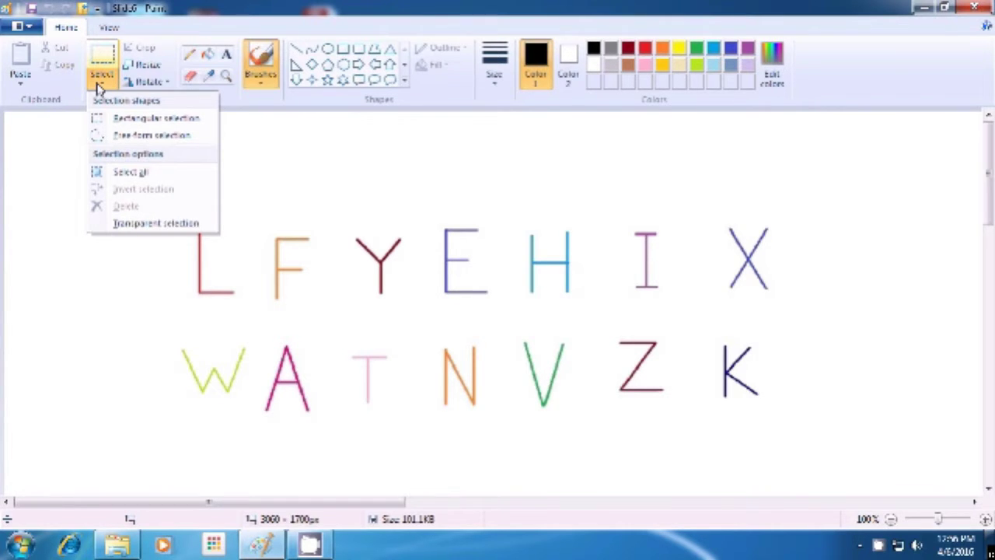
pyautogui.click(115, 173)
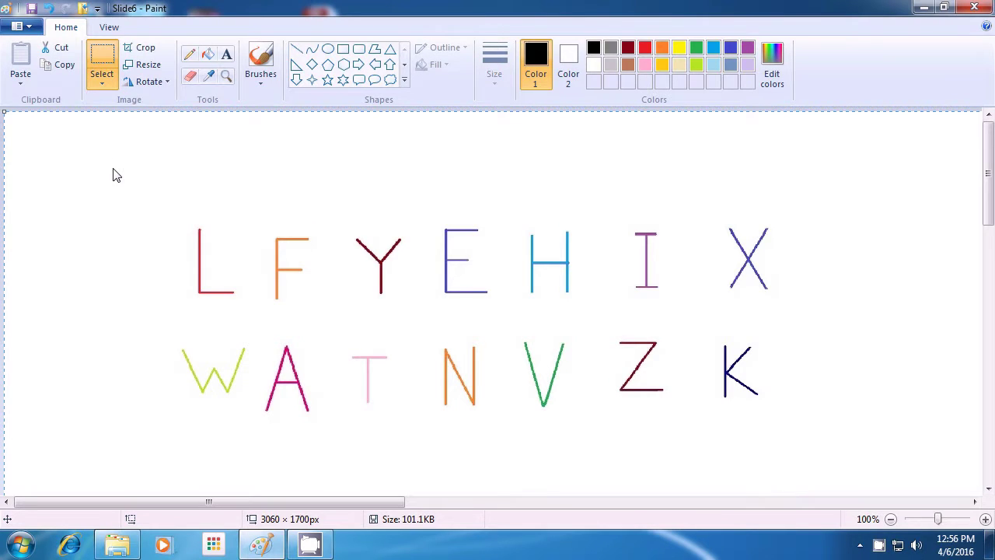
pyautogui.press('Delete')
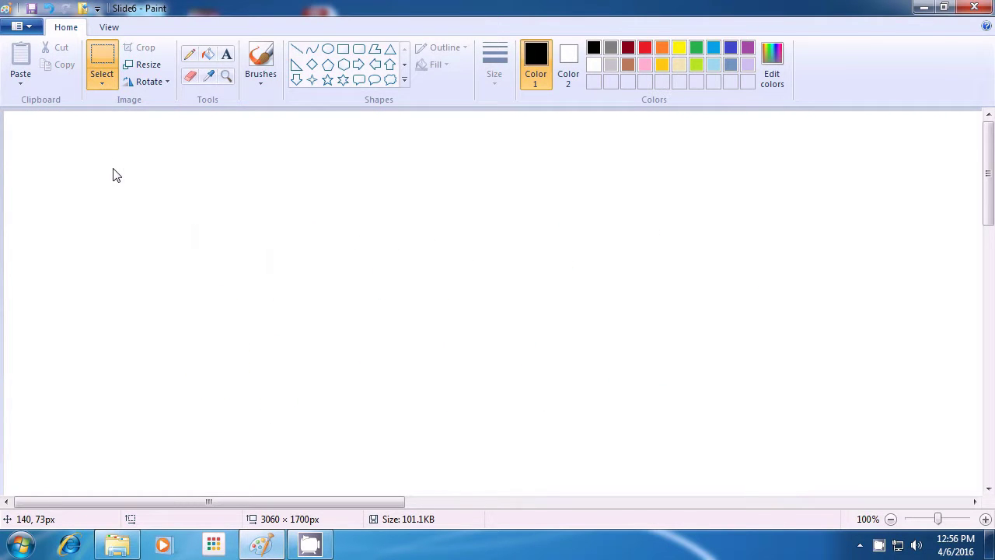
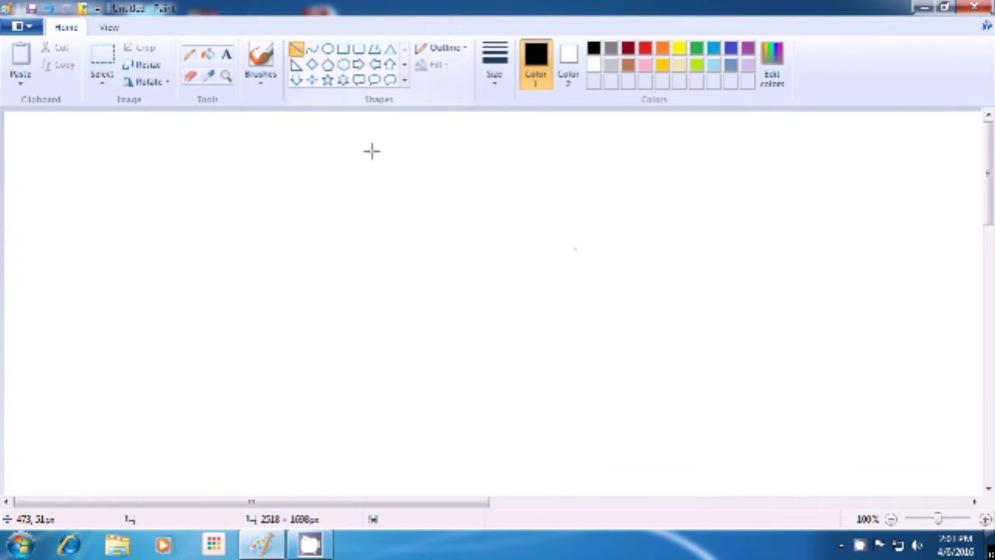
# Step: Draw a black triangular roof about 240 px wide from two slanted lines and a horizontal base line
pyautogui.moveTo(422, 163); pyautogui.dragTo(319, 249)
pyautogui.click(371, 238)
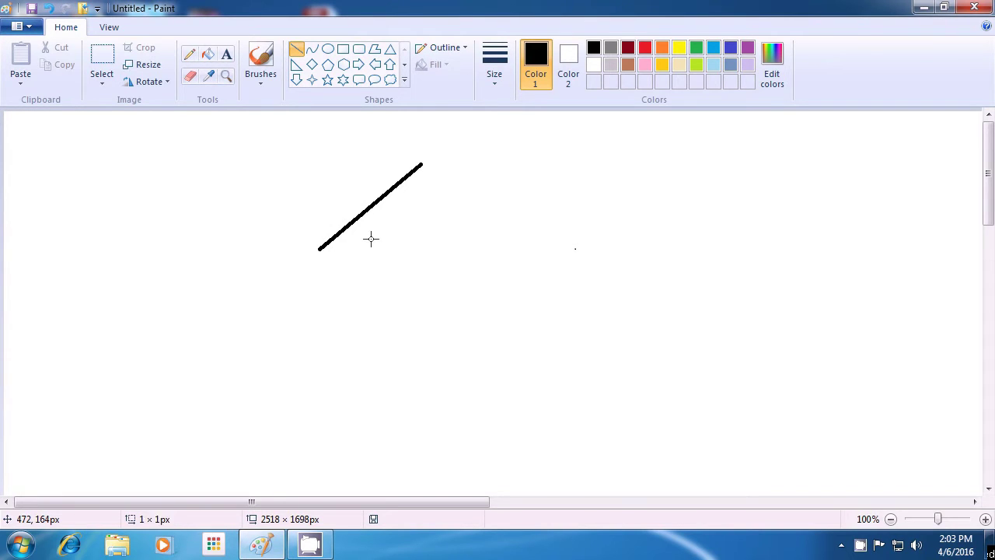
pyautogui.moveTo(420, 166); pyautogui.dragTo(506, 245)
pyautogui.click(584, 235)
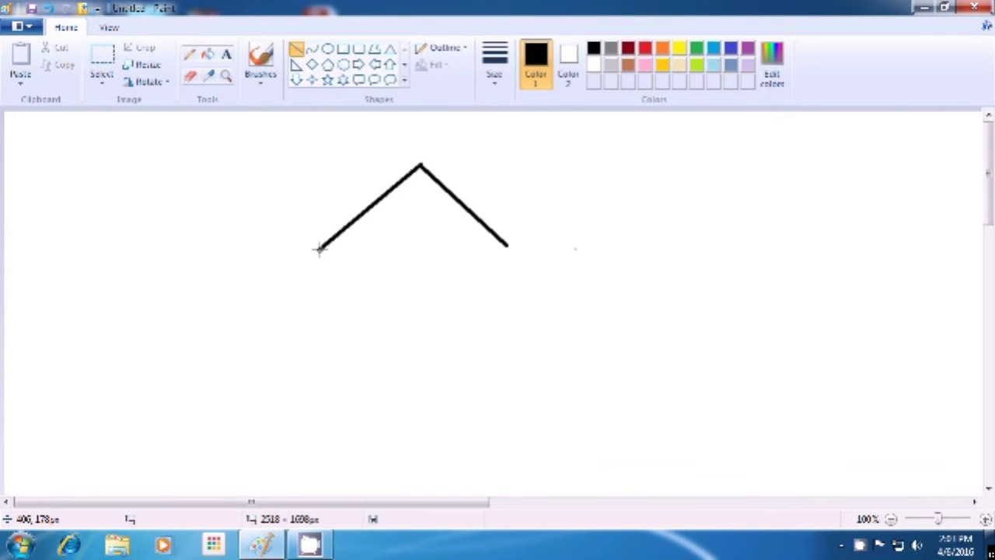
pyautogui.moveTo(319, 249); pyautogui.dragTo(507, 247)
pyautogui.click(565, 241)
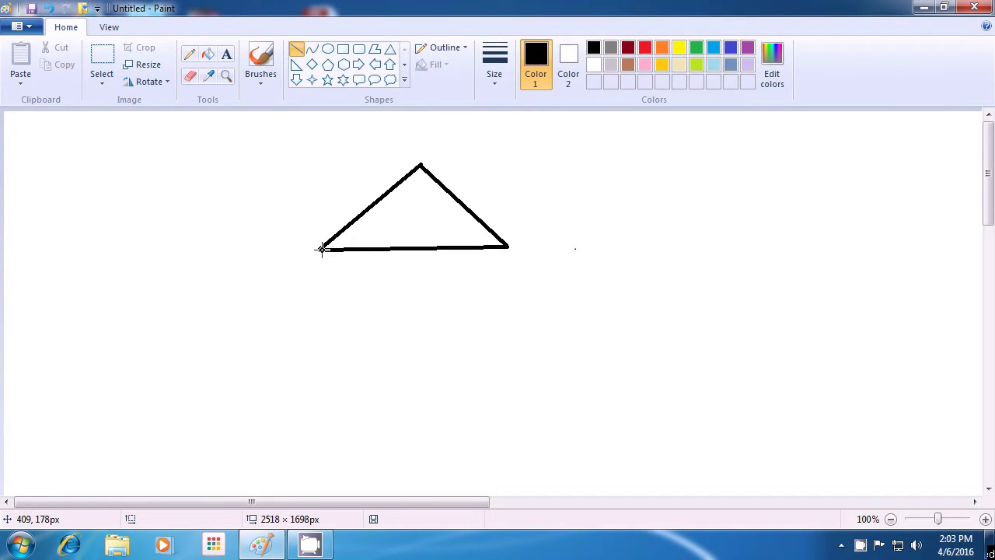
# Step: Draw the house body below the roof with two vertical walls about 200 px high and a horizontal floor line
pyautogui.moveTo(320, 249); pyautogui.dragTo(320, 401)
pyautogui.click(473, 358)
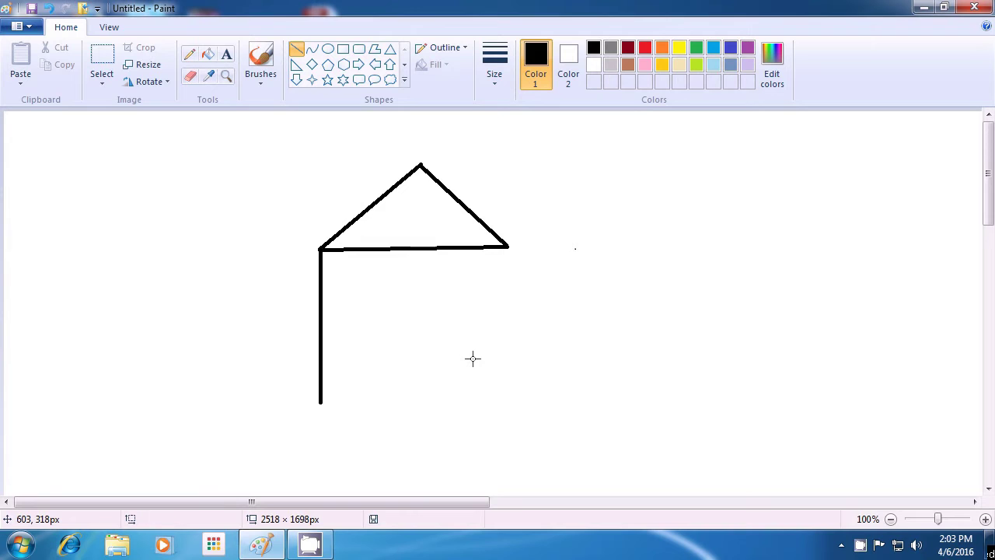
pyautogui.moveTo(321, 403)
pyautogui.mouseDown()
pyautogui.moveTo(494, 394)
pyautogui.moveTo(509, 403)
pyautogui.mouseUp()
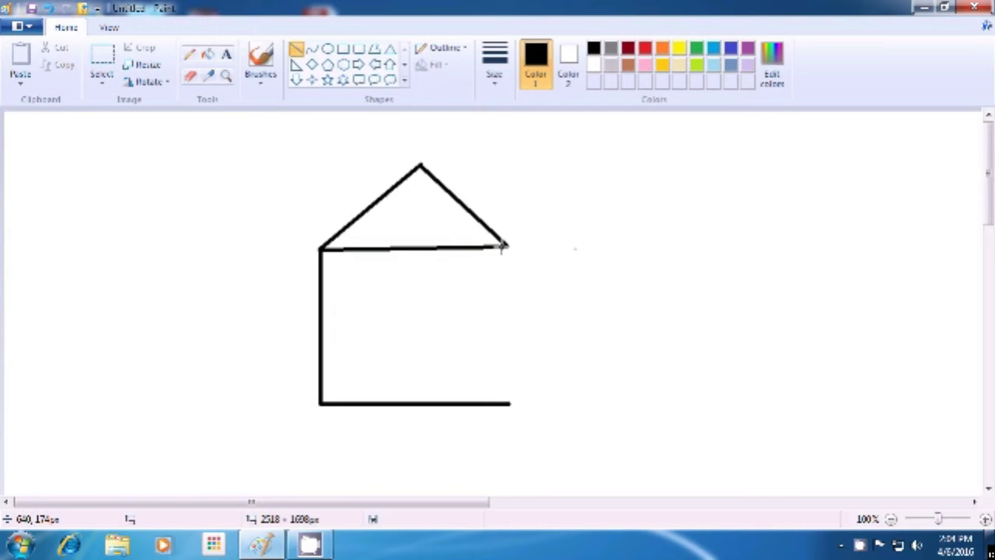
pyautogui.moveTo(507, 247); pyautogui.dragTo(508, 401)
# Step: Draw a door about 53 px wide and 82 px high on the floor line, near the left wall of the house
pyautogui.moveTo(357, 402); pyautogui.dragTo(355, 340)
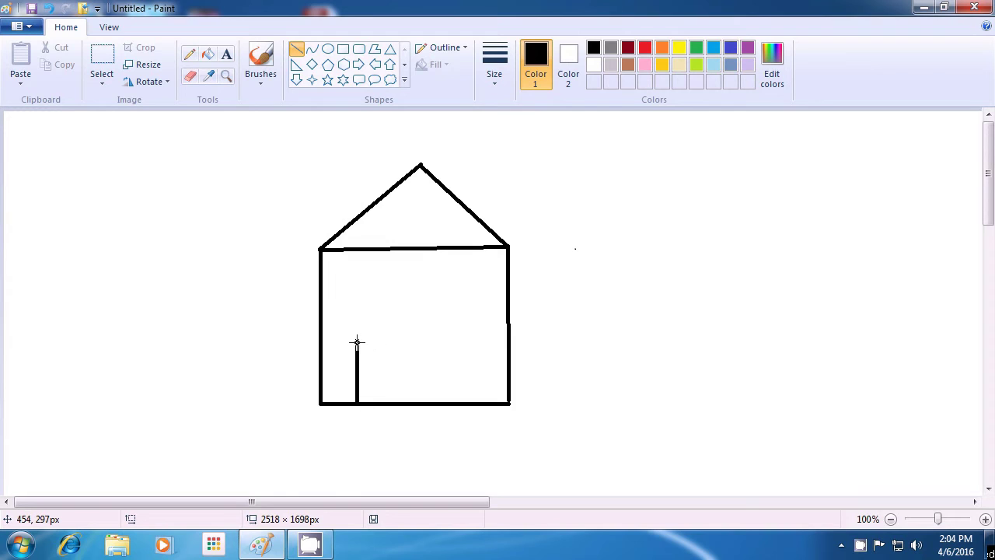
pyautogui.moveTo(356, 340); pyautogui.dragTo(398, 341)
pyautogui.click(420, 340)
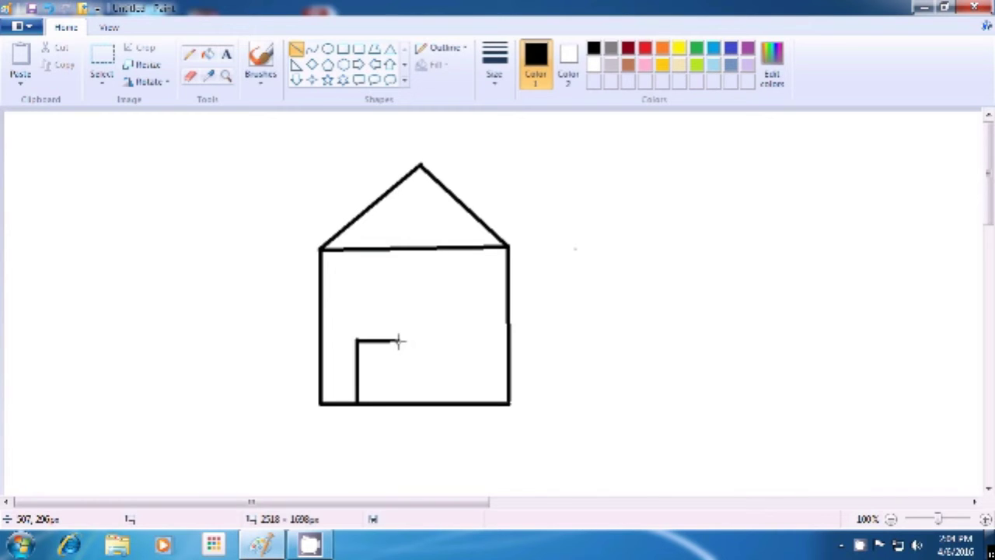
pyautogui.moveTo(398, 340); pyautogui.dragTo(398, 405)
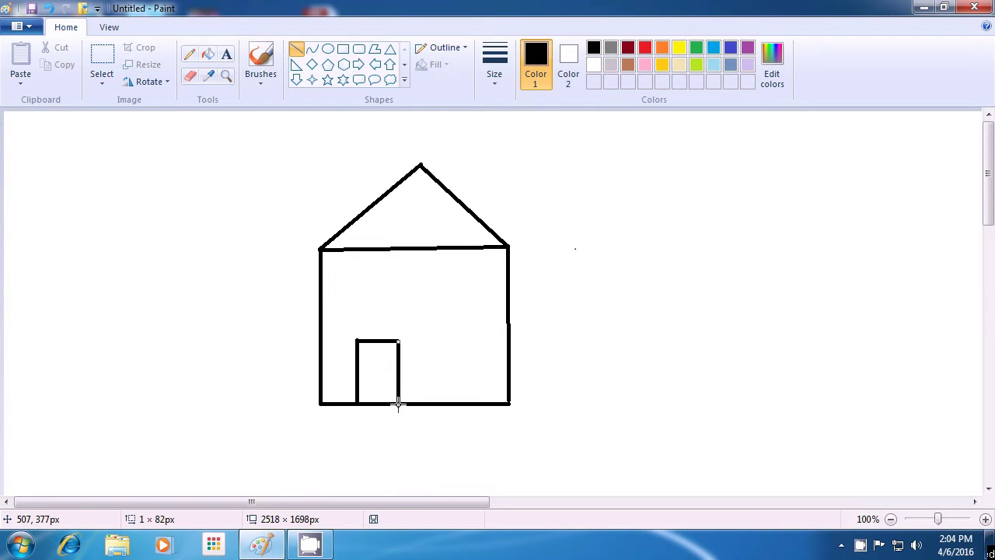
pyautogui.click(422, 384)
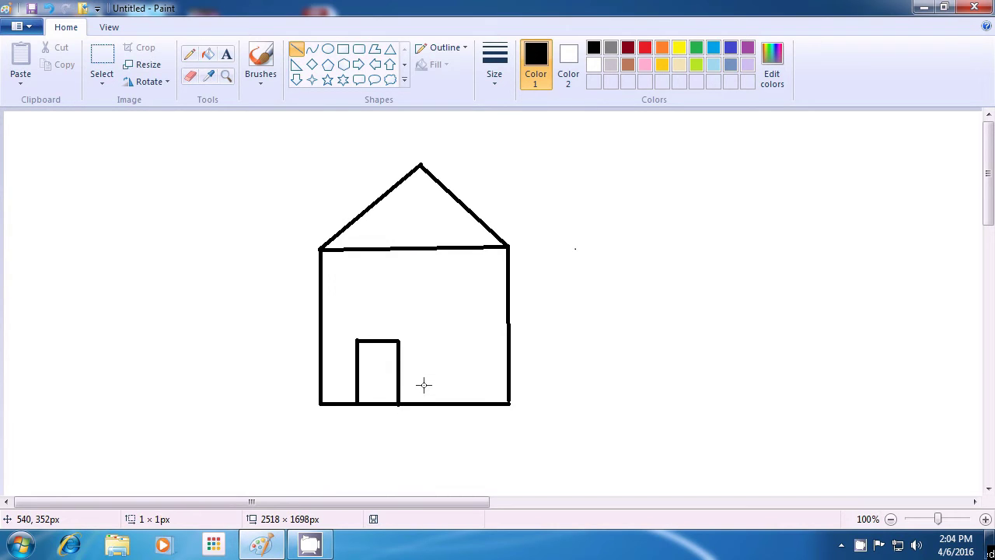
# Step: Draw a small black rectangle about 18 px wide from four lines inside the door, near its left edge, as a lock
pyautogui.moveTo(364, 375)
pyautogui.mouseDown()
pyautogui.moveTo(364, 364)
pyautogui.moveTo(365, 376)
pyautogui.moveTo(377, 375)
pyautogui.moveTo(366, 364)
pyautogui.moveTo(379, 363)
pyautogui.mouseUp()
pyautogui.click(382, 360)
pyautogui.click(364, 364)
pyautogui.moveTo(379, 364); pyautogui.dragTo(379, 373)
pyautogui.click(425, 362)
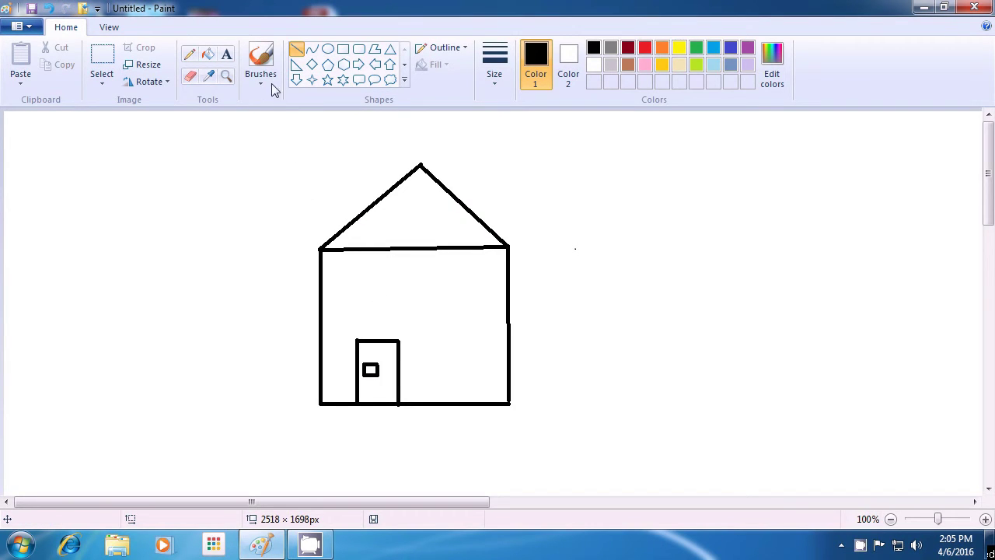
# Step: Fill the triangular roof with red and the house wall around the door with yellow
pyautogui.click(208, 56)
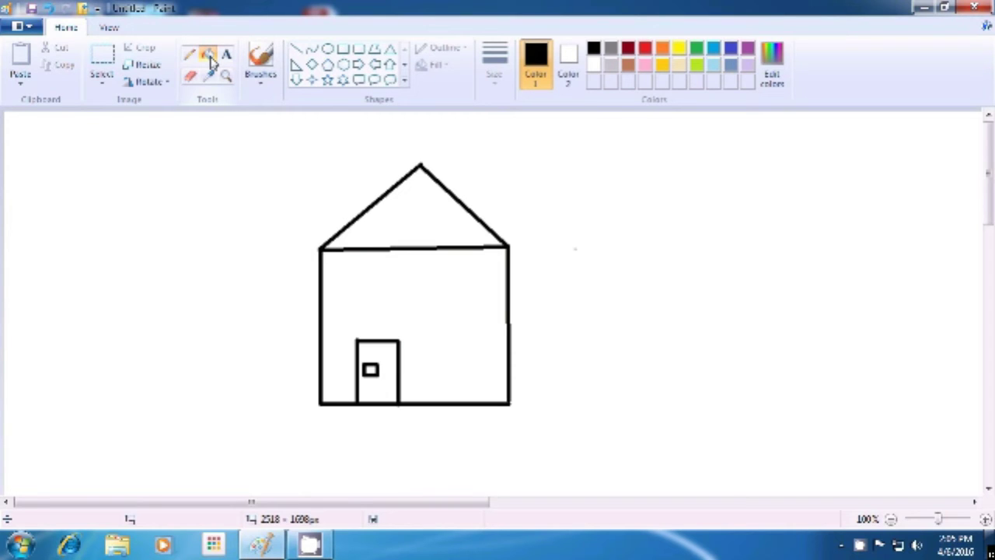
pyautogui.click(208, 56)
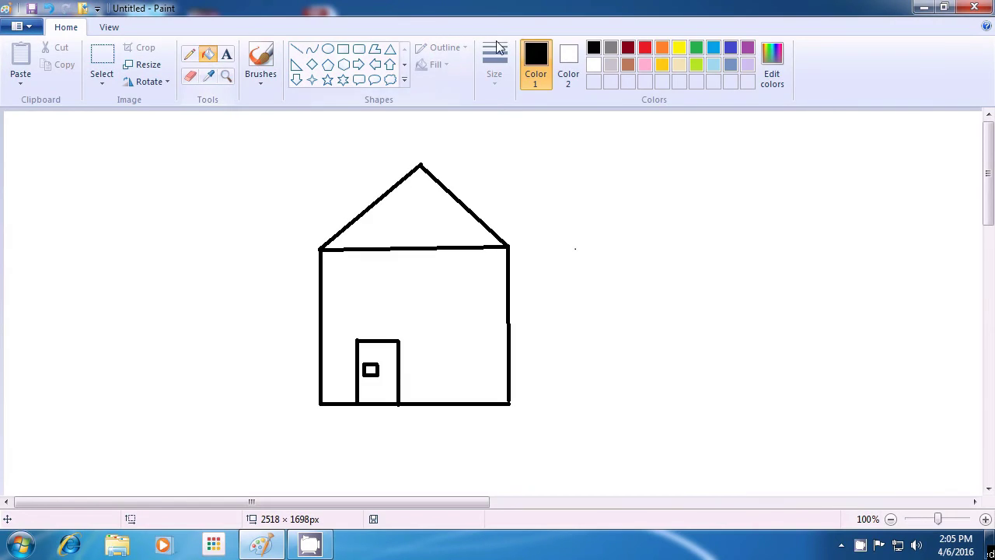
pyautogui.click(646, 50)
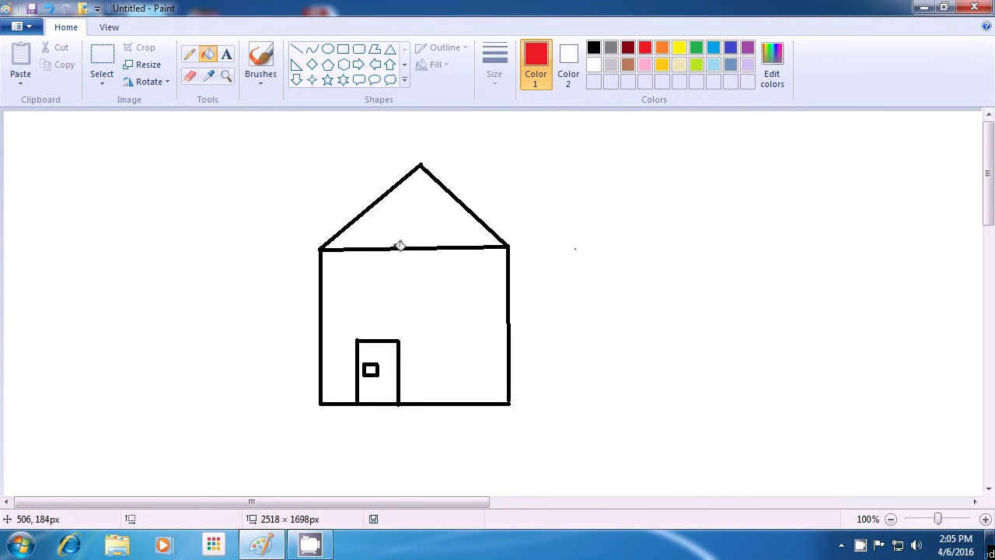
pyautogui.click(406, 216)
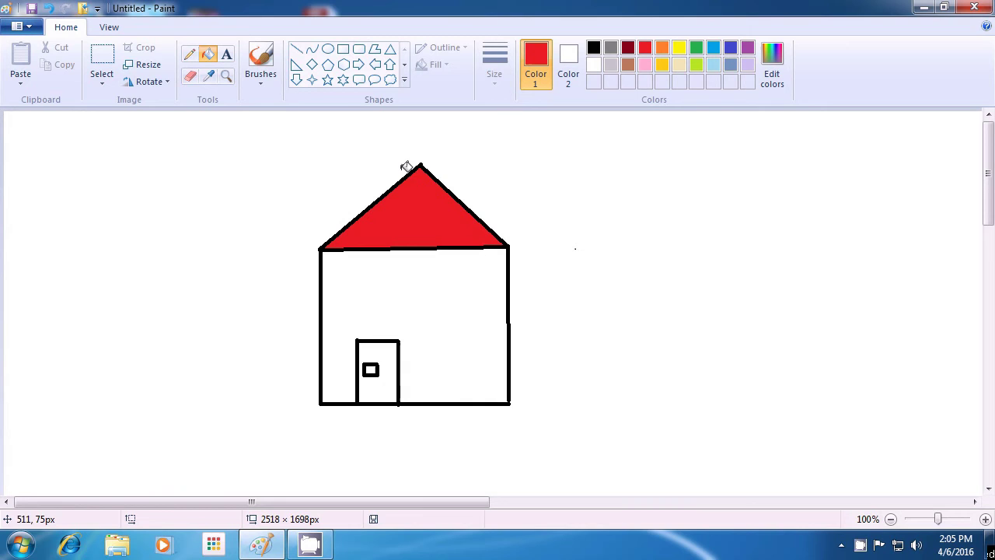
pyautogui.click(675, 47)
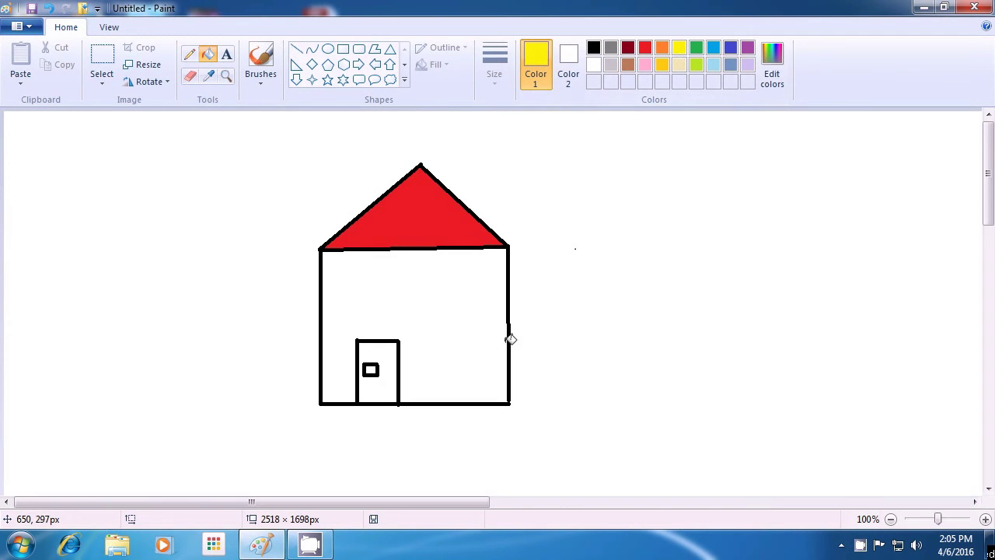
pyautogui.click(437, 307)
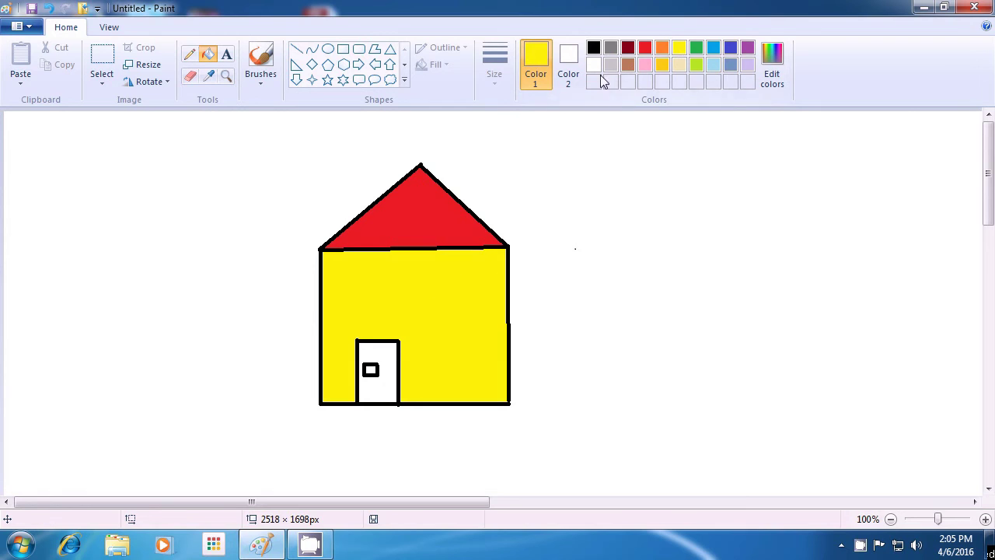
# Step: Fill the door with brown and the small rectangle inside it with black
pyautogui.click(629, 65)
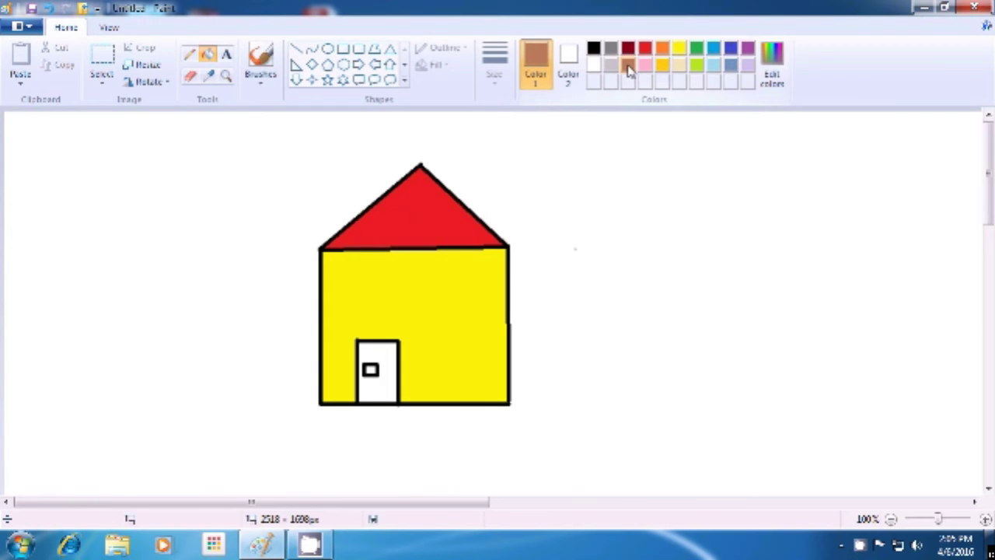
pyautogui.click(382, 356)
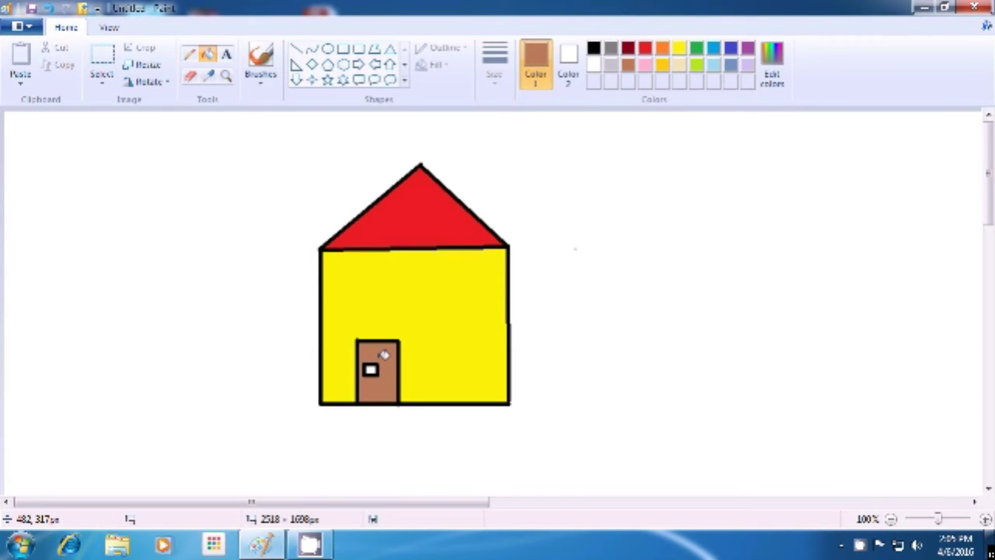
pyautogui.click(593, 49)
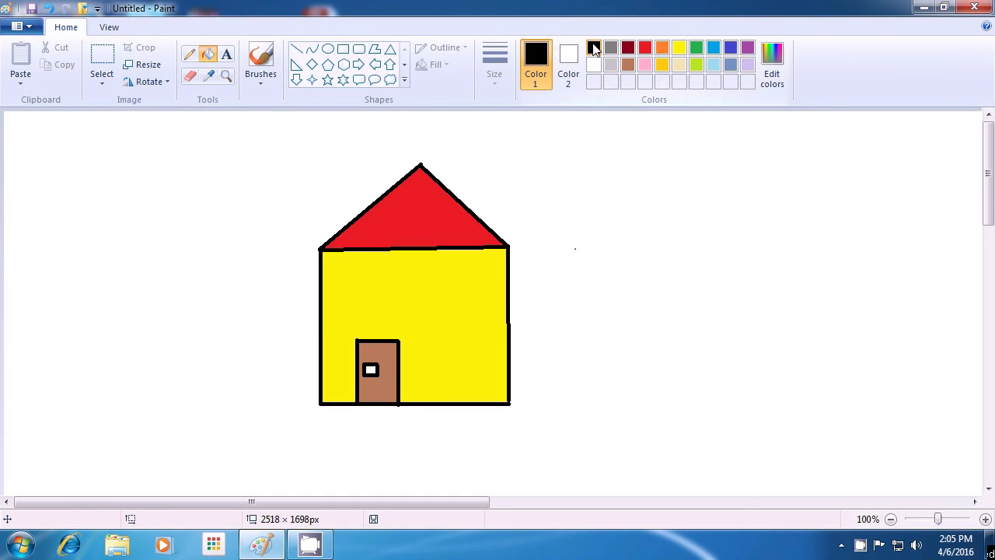
pyautogui.click(371, 369)
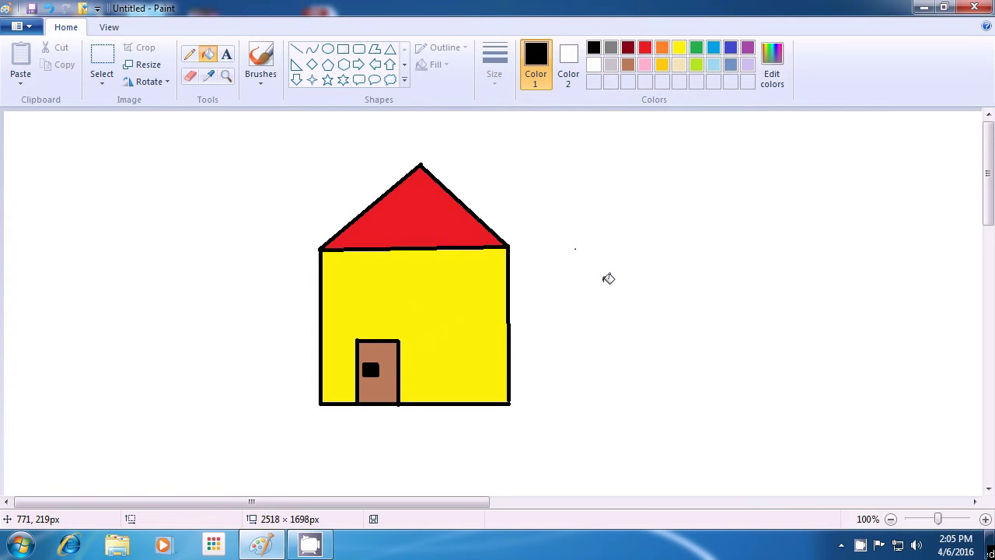
pyautogui.rightClick(860, 544)
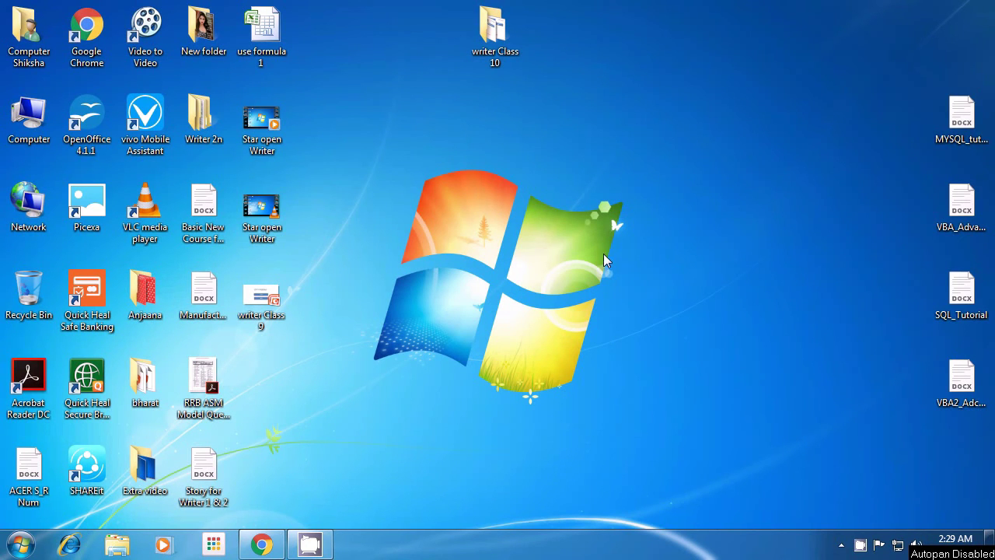
# Step: Open the Windows Start menu from the desktop
pyautogui.click(21, 551)
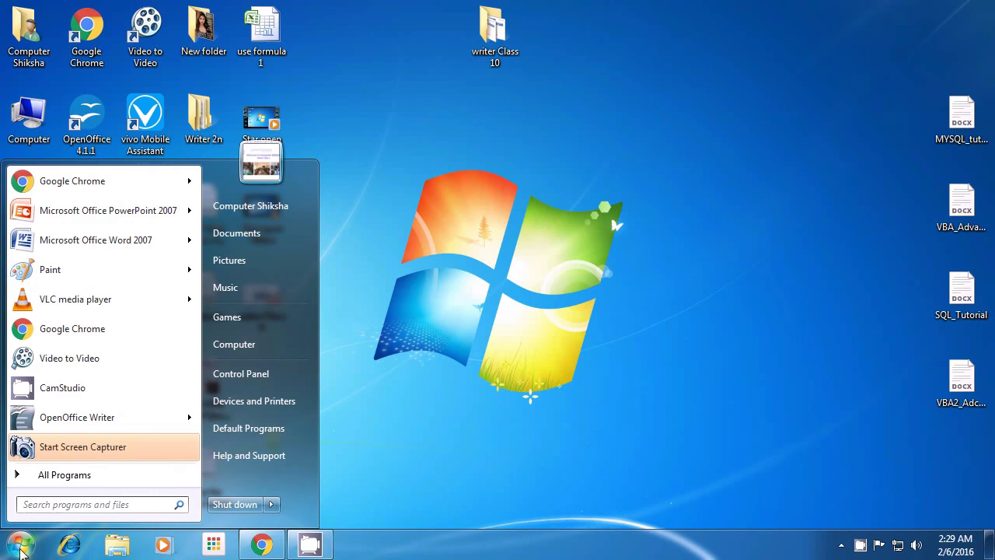